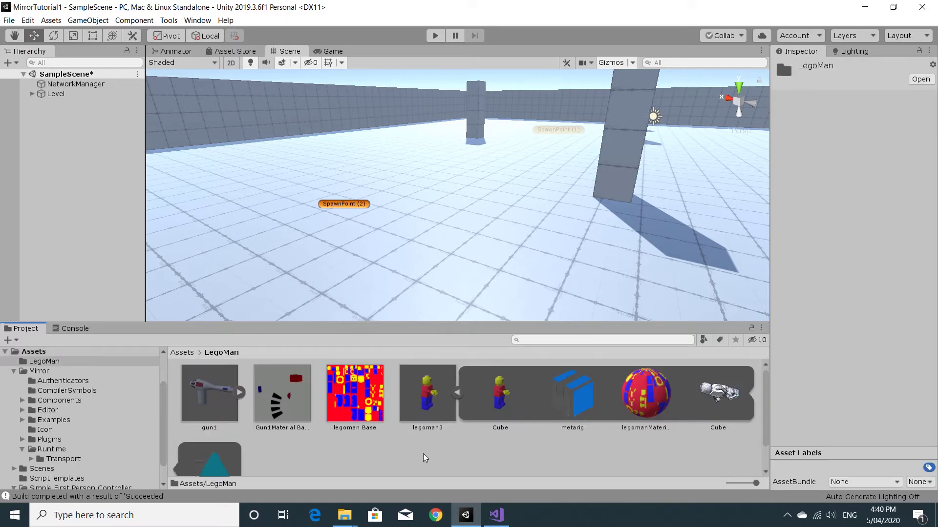
Step: Select the legoman3 model and show its Animation import settings with the metarig|metarigAction clip
click(430, 400)
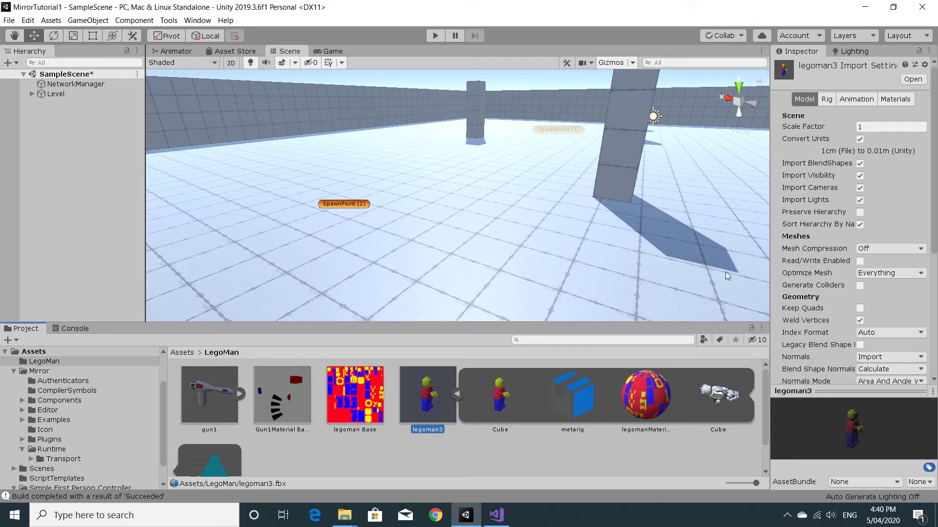
click(848, 101)
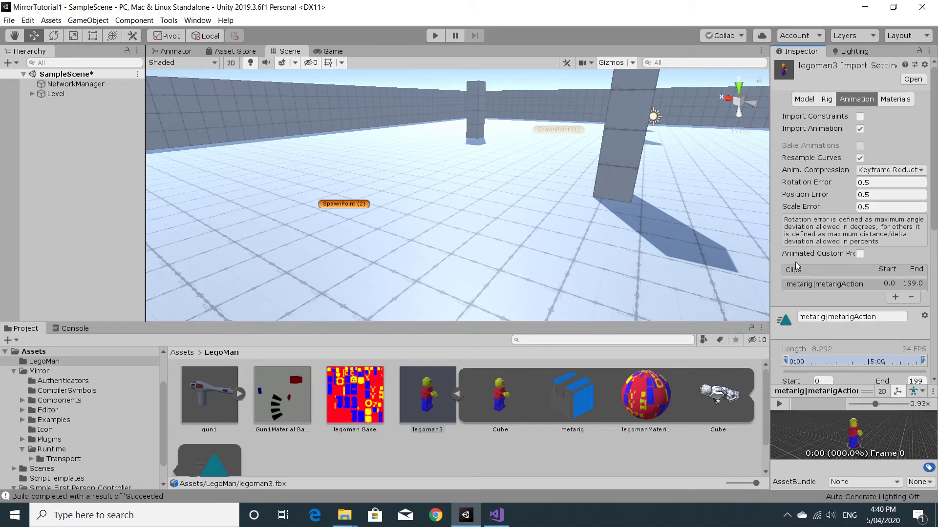
Step: Widen the Inspector, enlarge the preview area and play the metarig|metarigAction clip
drag(772, 256, 632, 261)
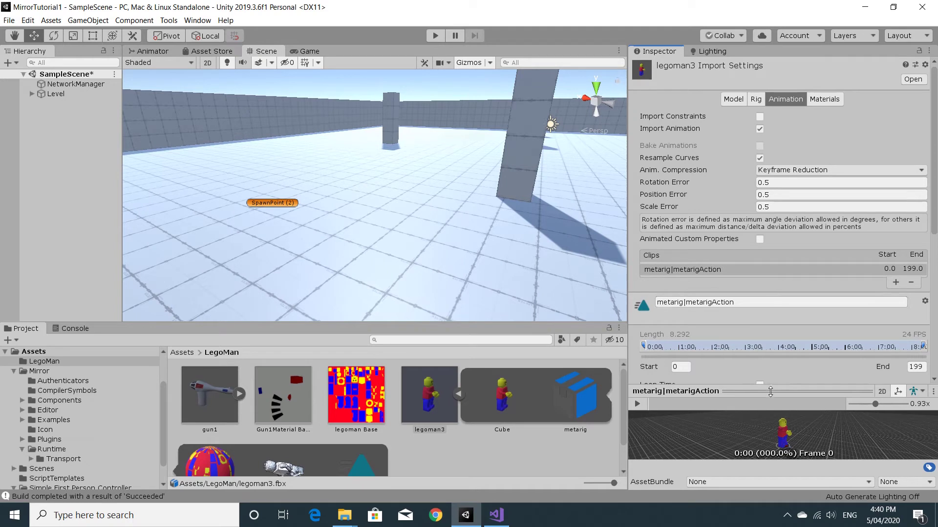
drag(770, 391, 770, 353)
click(635, 367)
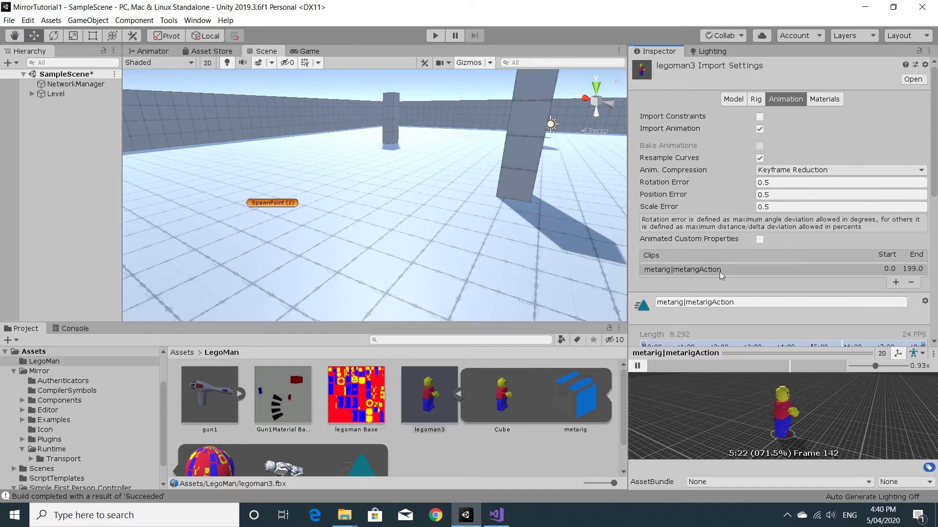
Step: Stop the preview, select the metarigAction clip and add a copy of it
click(706, 298)
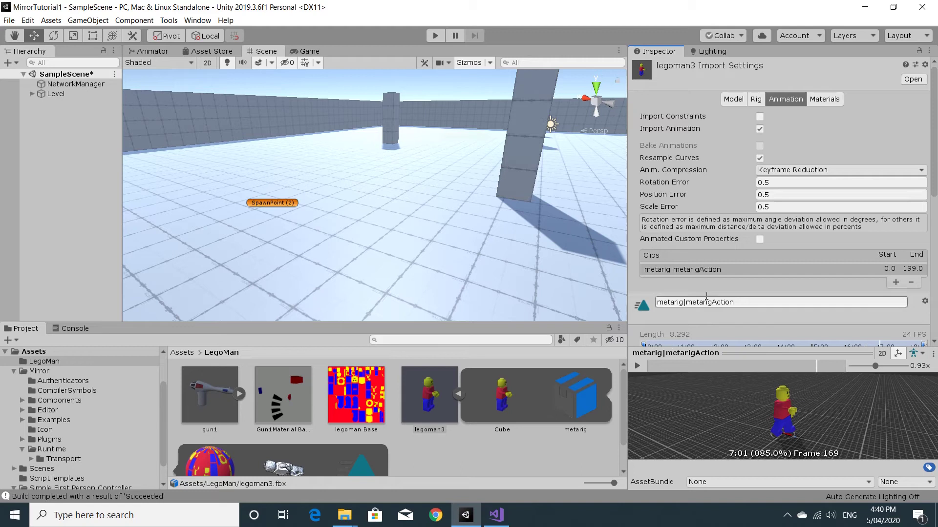
click(711, 269)
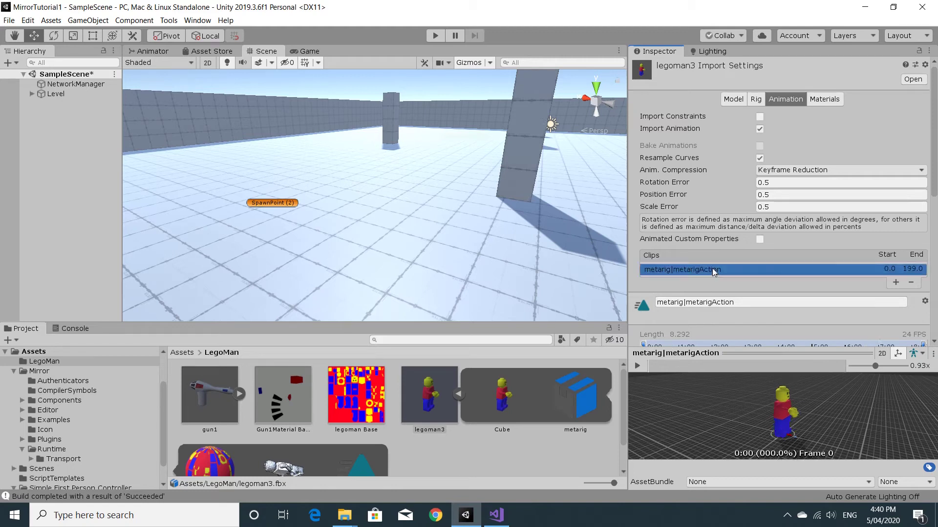
click(895, 283)
Step: Add a third clip and rename the first clip to 'idle'
click(895, 293)
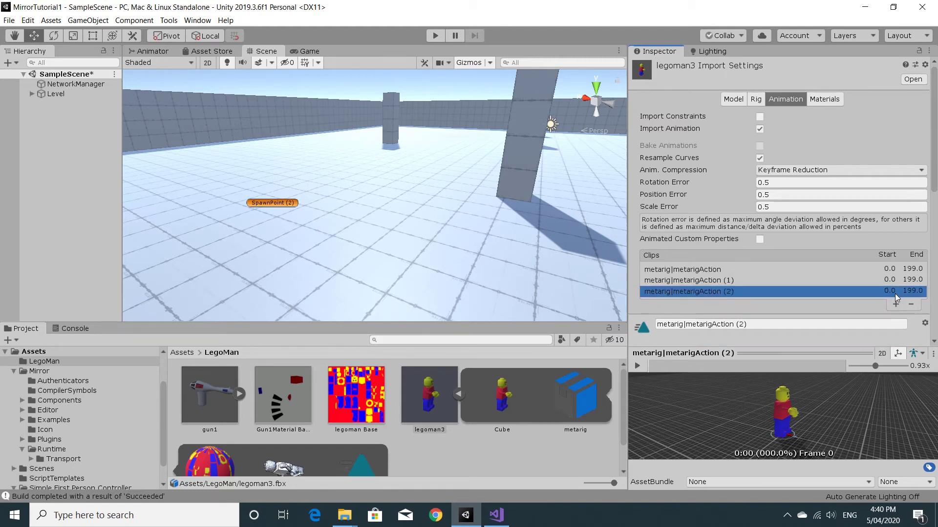
click(720, 270)
click(723, 323)
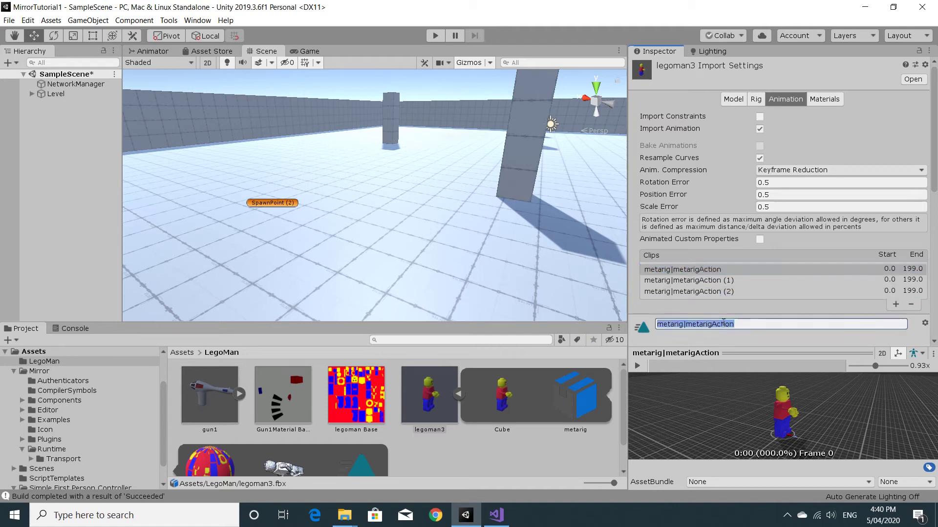
text(ridel)
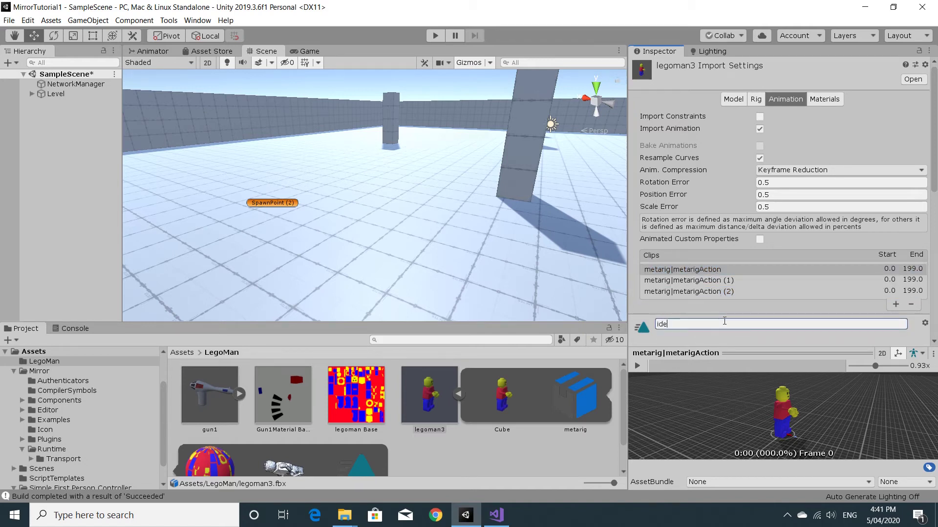
key(BackSpace)
text(le)
Step: Make the idle clip loop and end at frame 120
scroll(784, 300, down, 3)
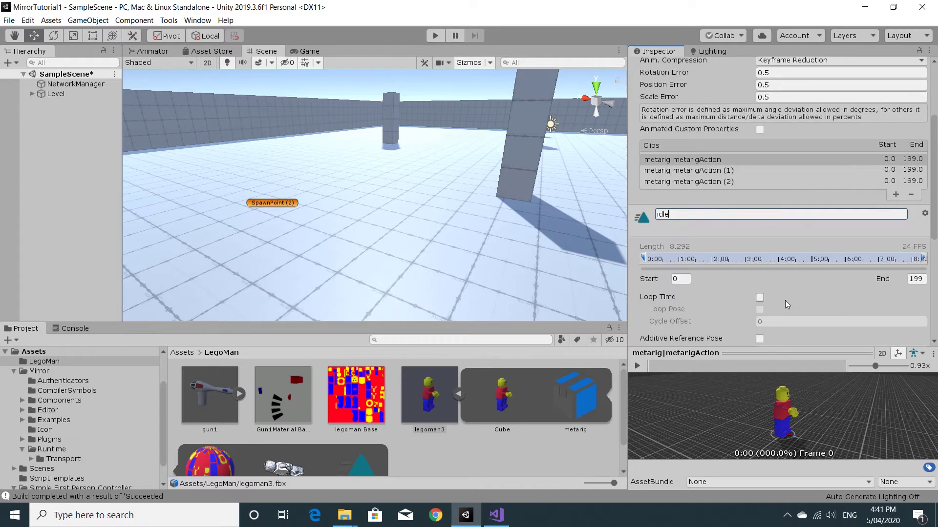
click(760, 298)
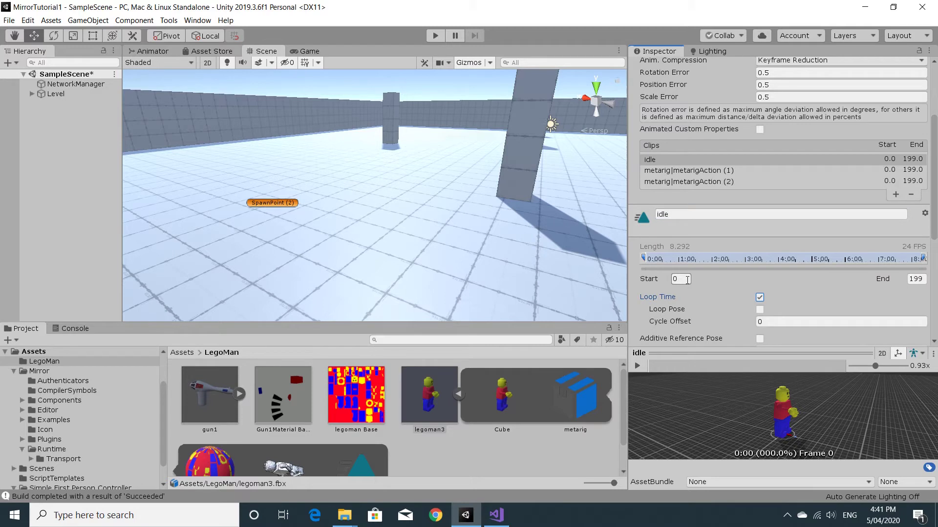
click(916, 278)
text(120)
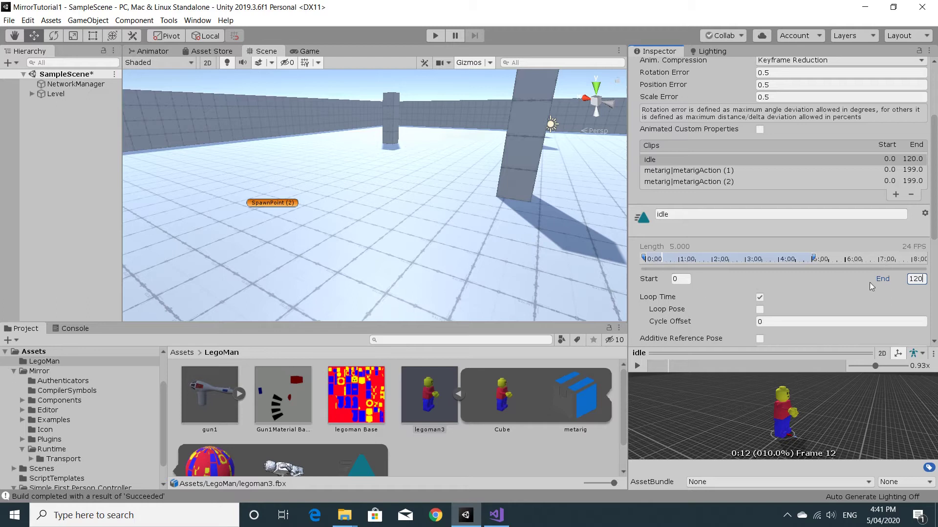
Step: Rename the second clip 'run' and make it loop from frame 150 to 162
click(677, 171)
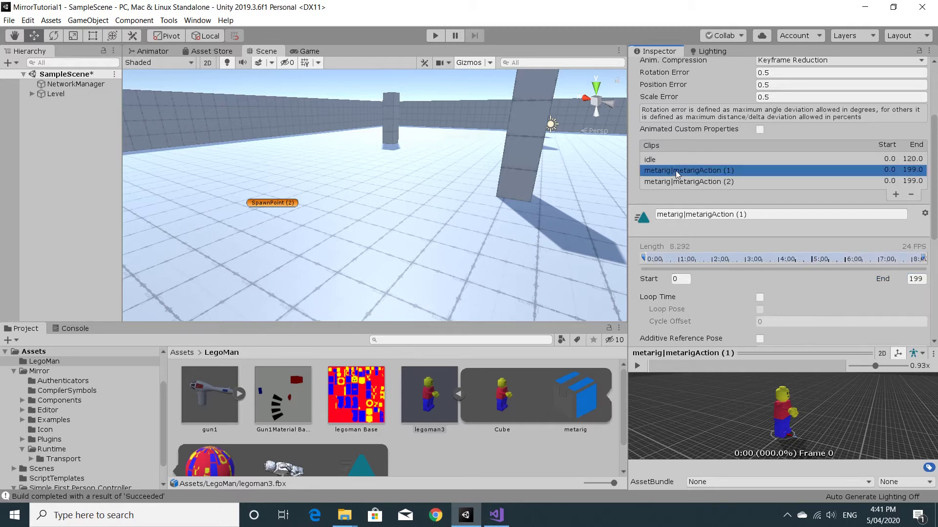
click(691, 217)
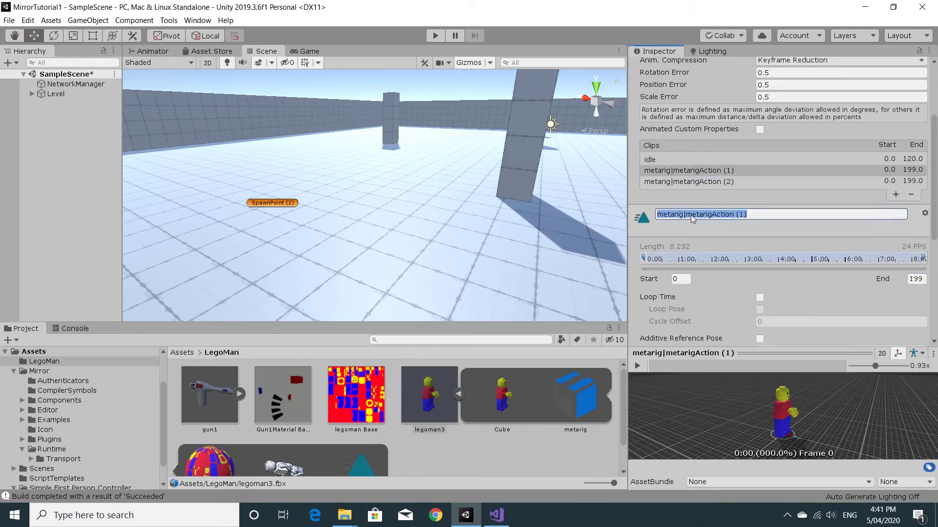
text(run)
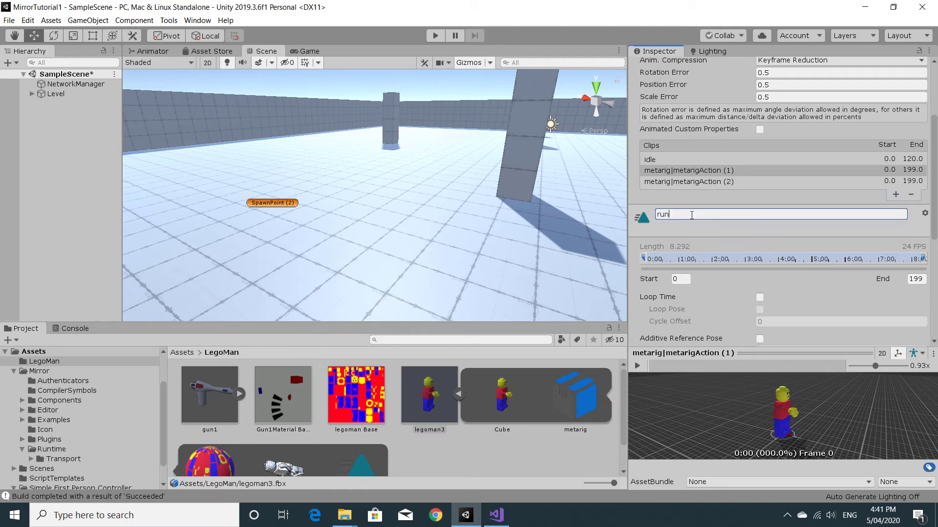
click(759, 298)
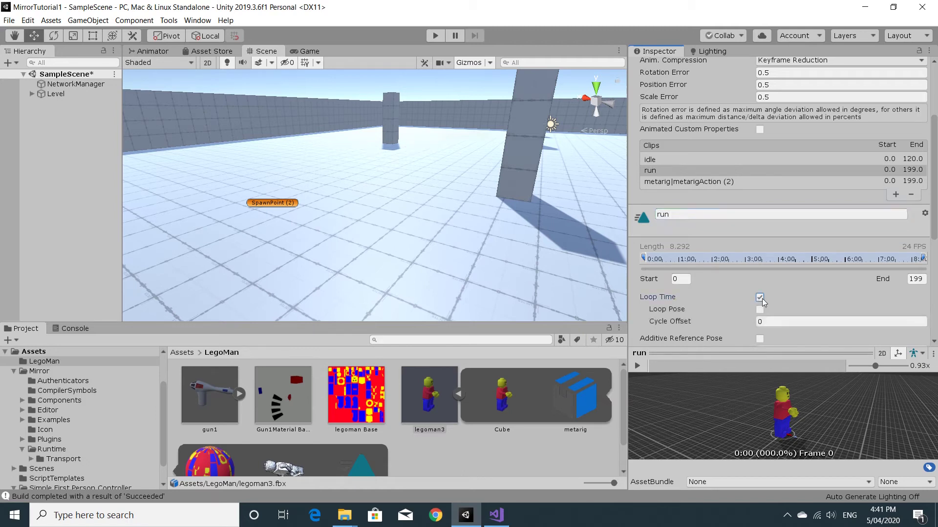
click(681, 279)
text(150)
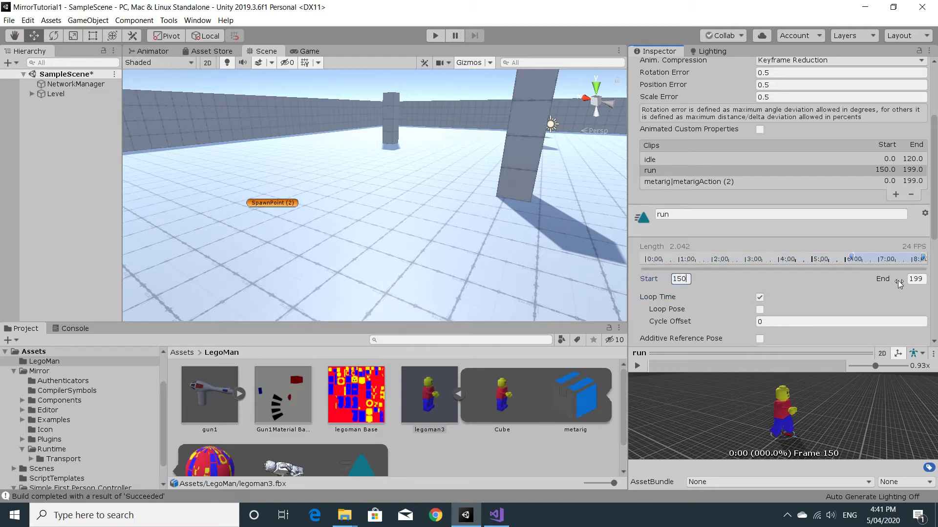
click(919, 279)
text(162)
Step: Select the third clip and name it 'jump'
click(682, 182)
click(694, 215)
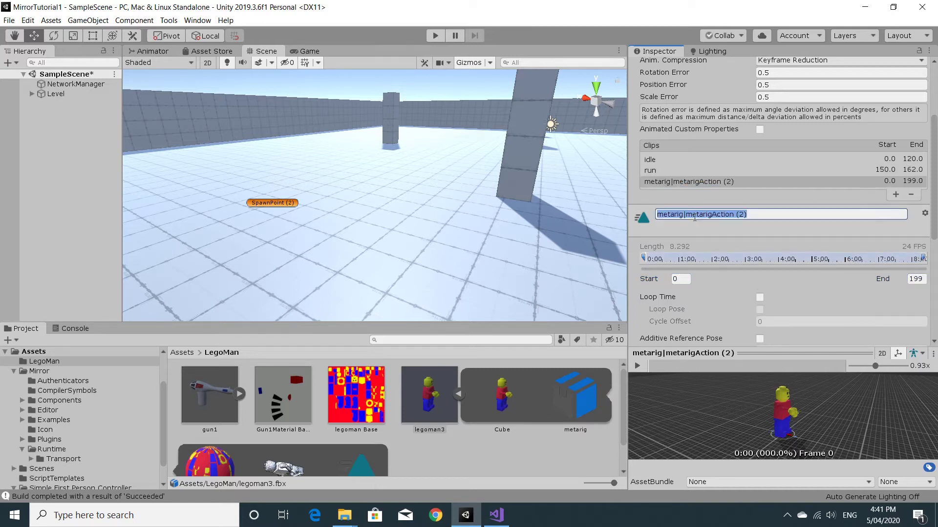
text(jump)
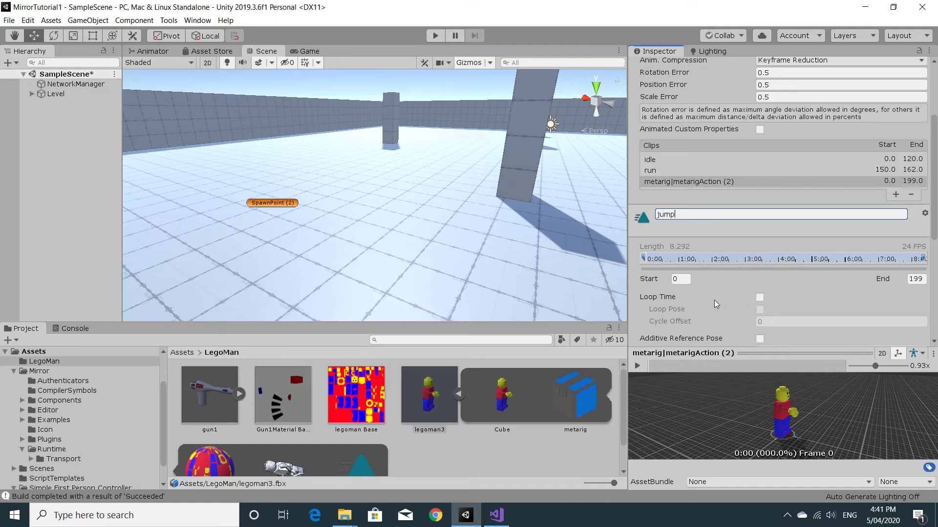
Step: Set the jump clip to start at frame 184 and end at frame 196
click(684, 281)
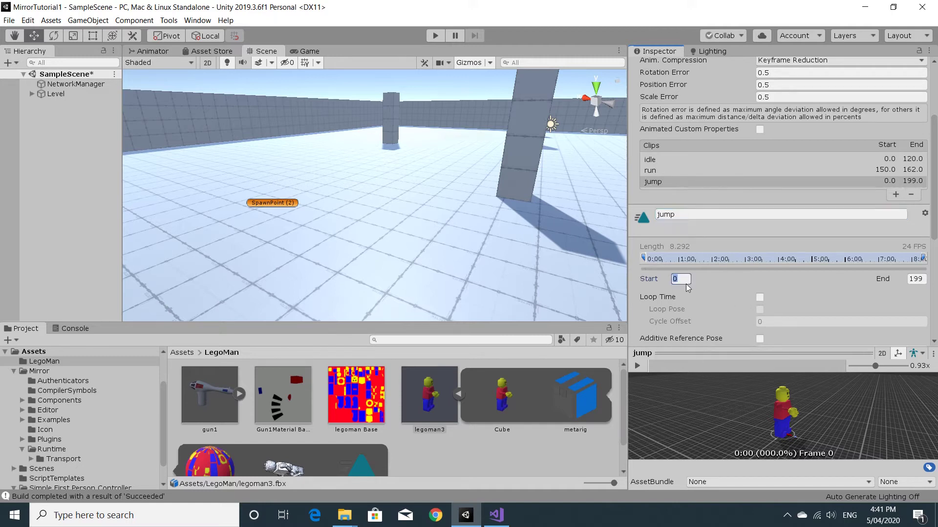
text(18)
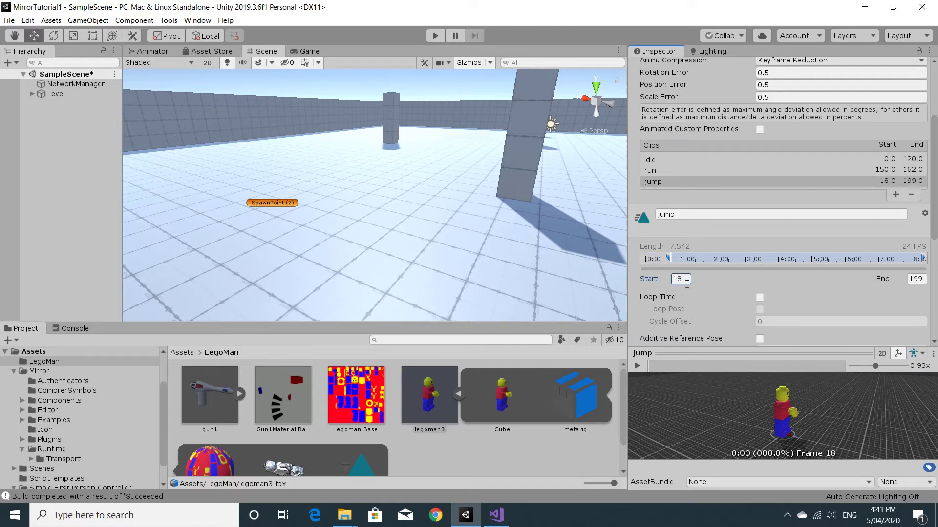
text(4)
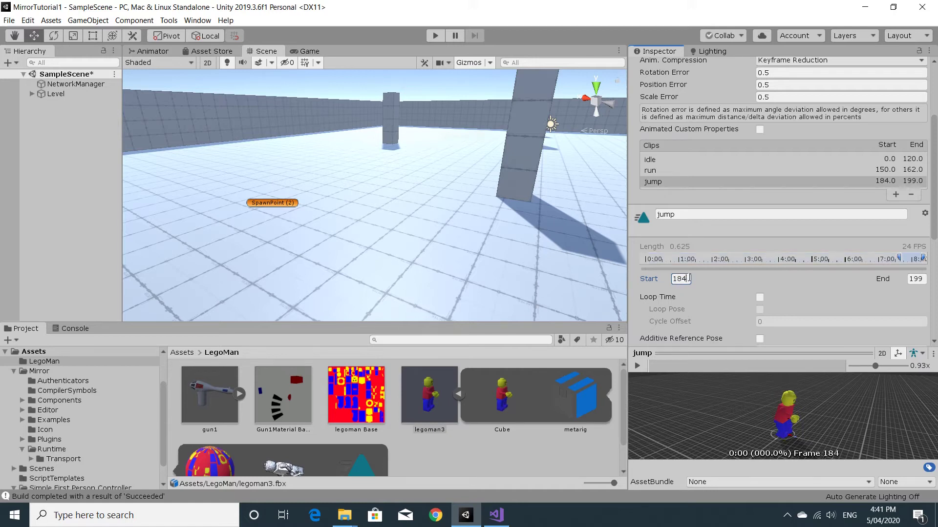
click(917, 279)
text(196)
scroll(793, 291, down, 5)
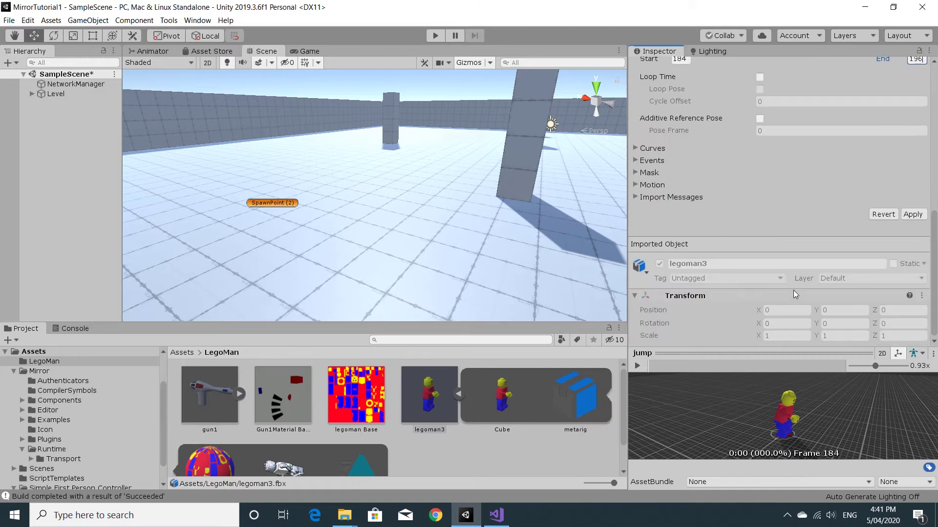
Step: Apply the clip settings and preview the idle and run clips
click(912, 215)
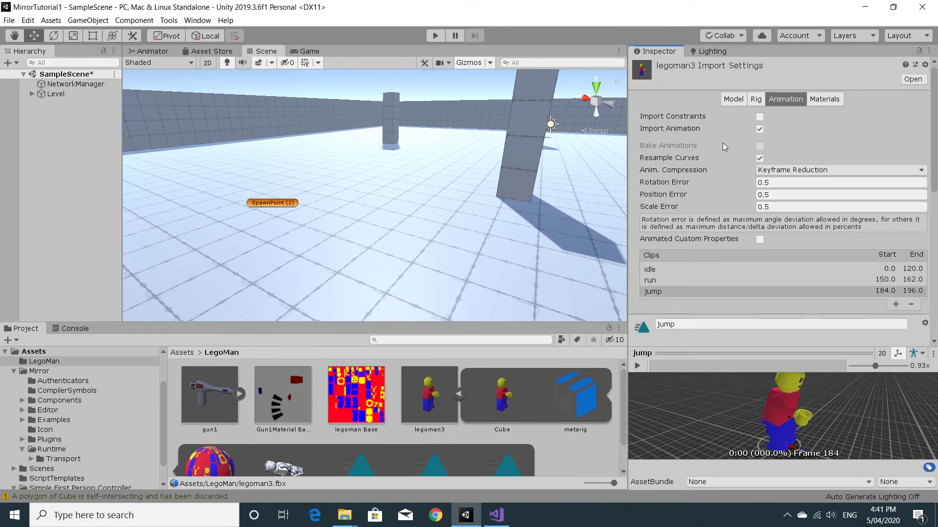
click(664, 271)
click(637, 366)
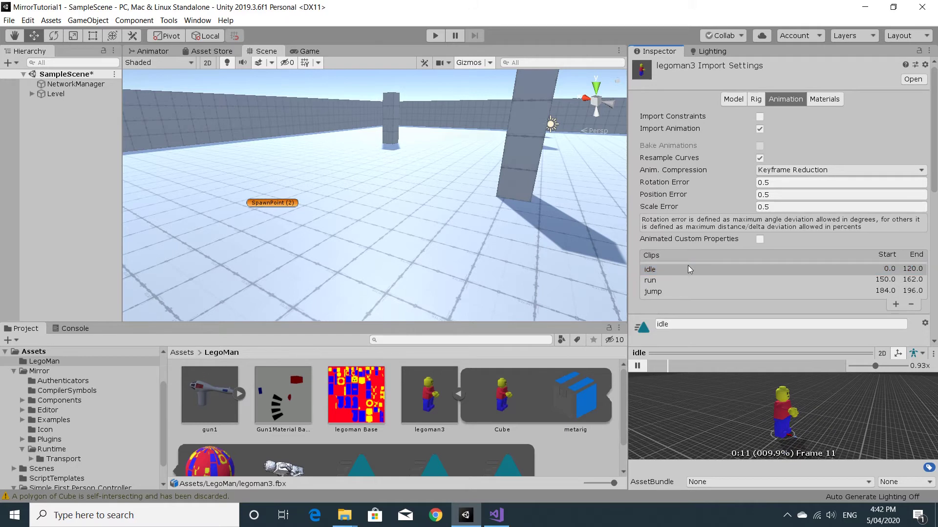
click(661, 283)
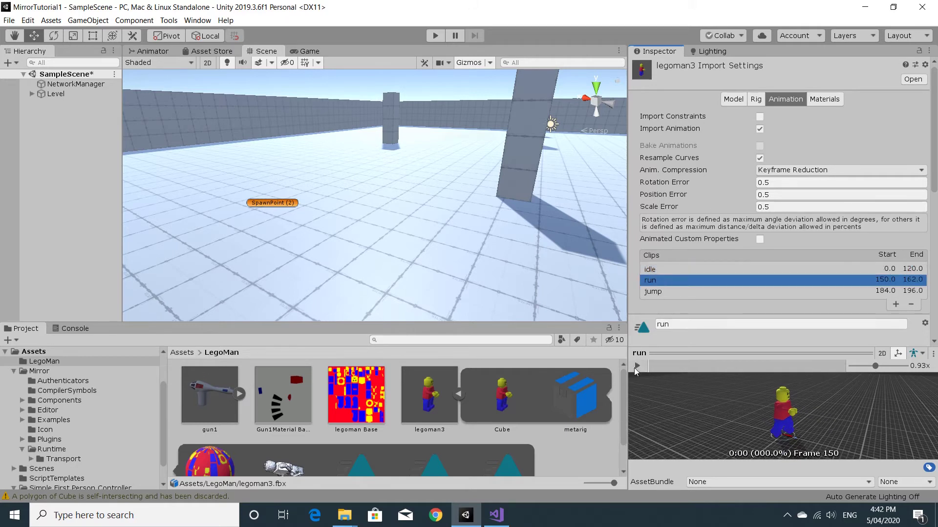
click(637, 367)
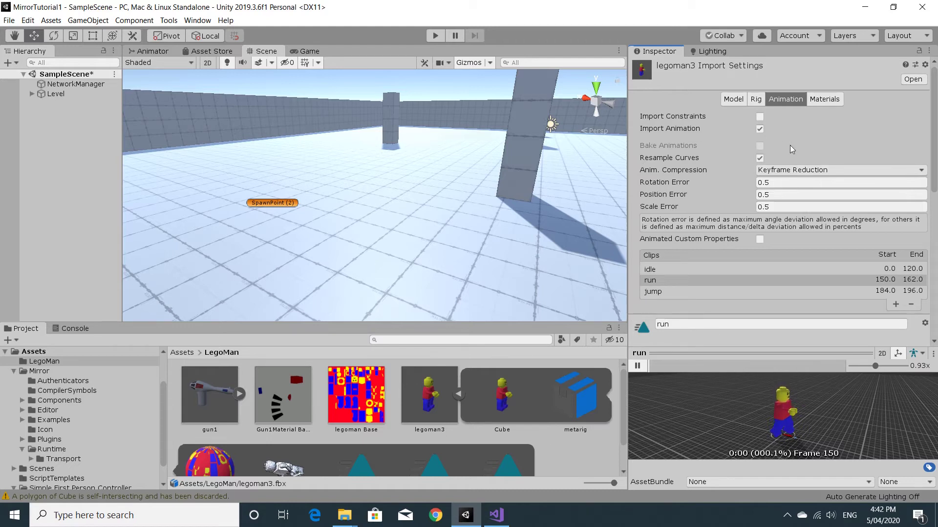
Step: Check that the Rig tab shows Generic animation type, then deselect legoman3
scroll(600, 411, down, 2)
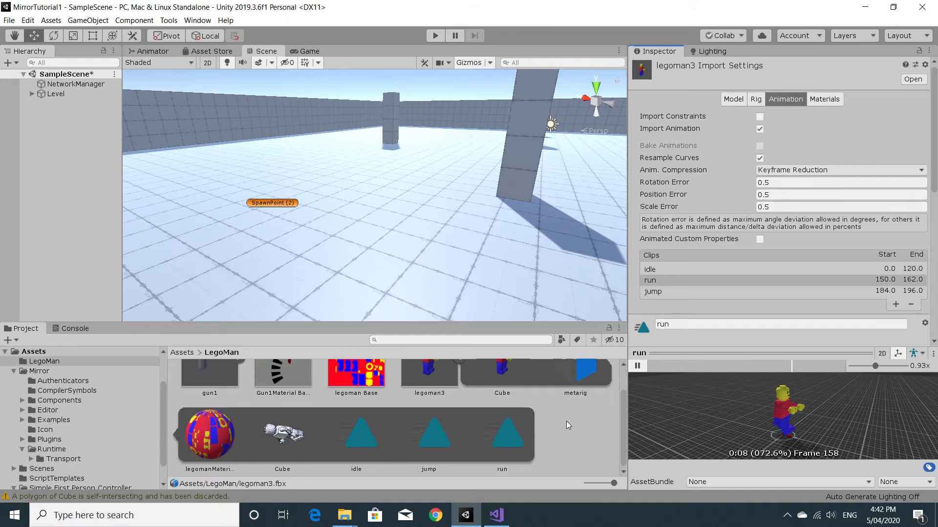
click(755, 100)
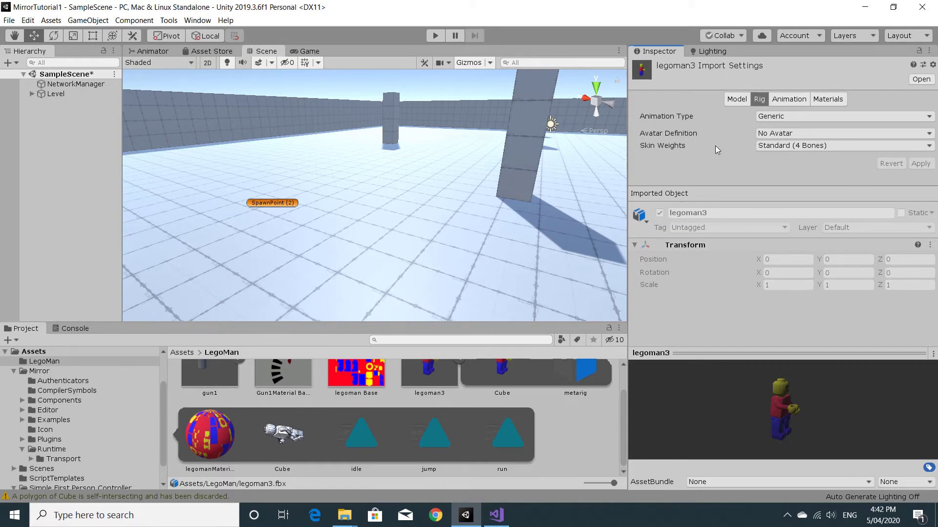
click(552, 429)
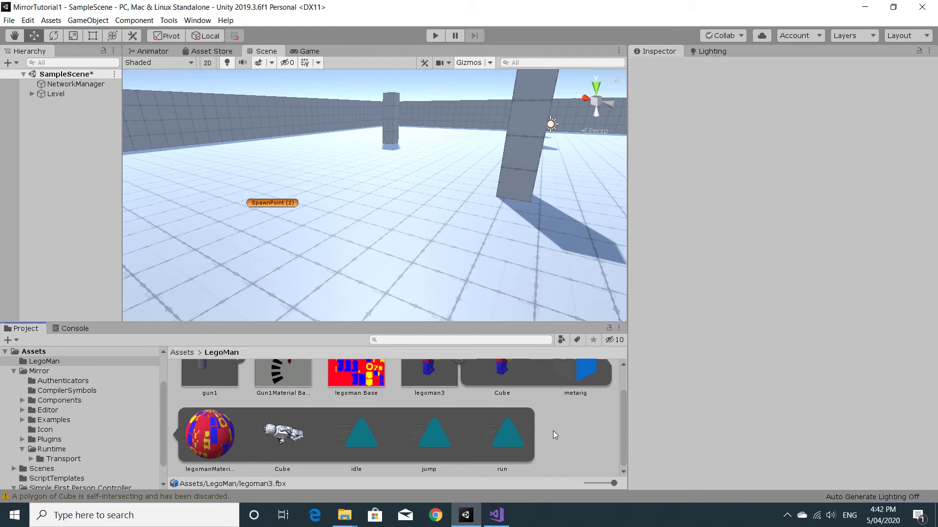
Step: Create an Animator Controller named LegoAnimatorController in the LegoMan folder
right_click(555, 430)
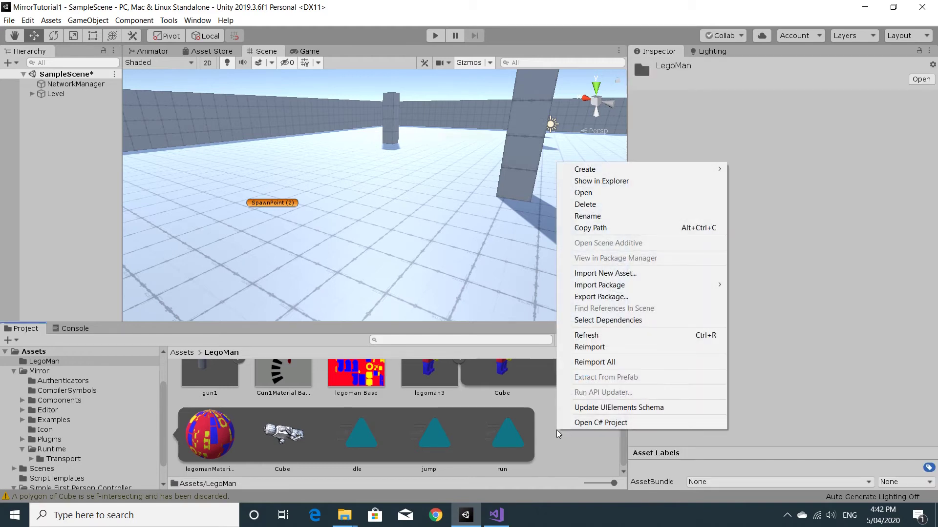
mouse_move(596, 170)
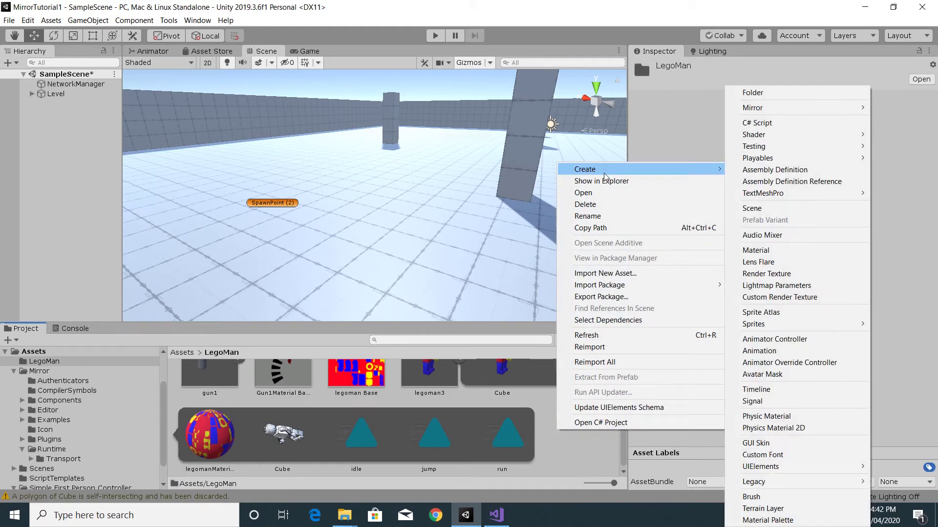
click(774, 340)
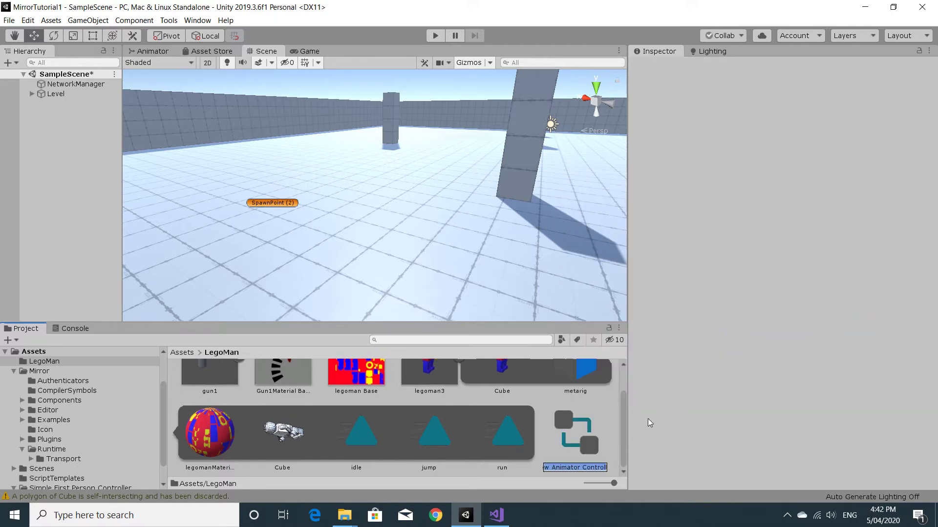
text(Leg)
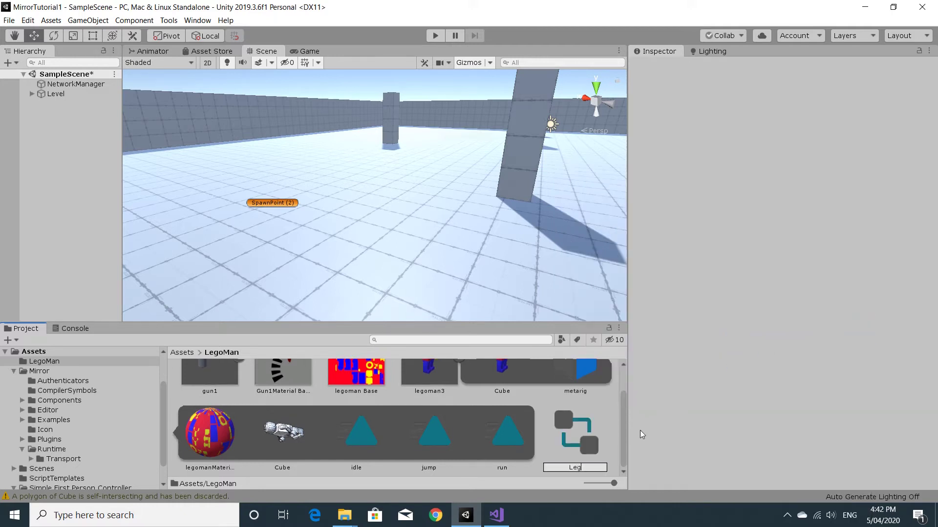
text(oAnimatorController)
key(Return)
Step: Open LegoAnimatorController in the Animator window
scroll(415, 447, down, 1)
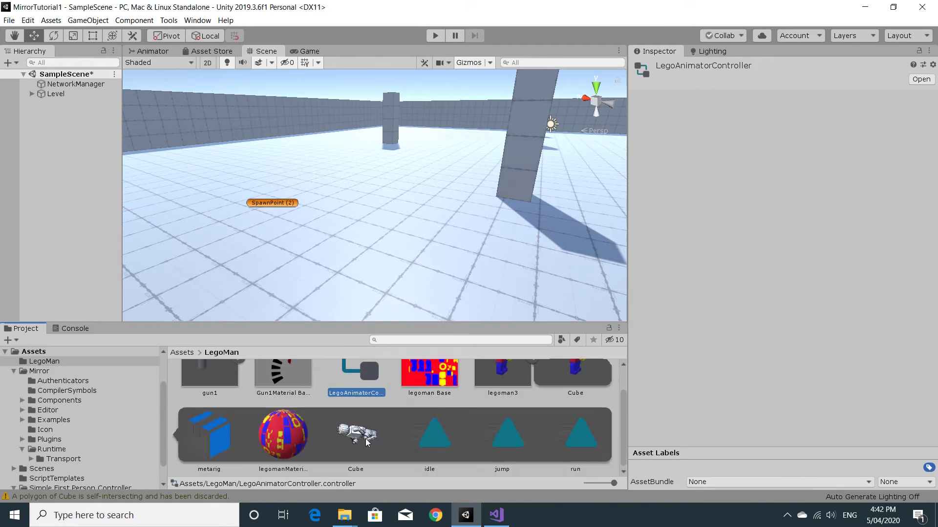
scroll(349, 380, up, 1)
double_click(350, 382)
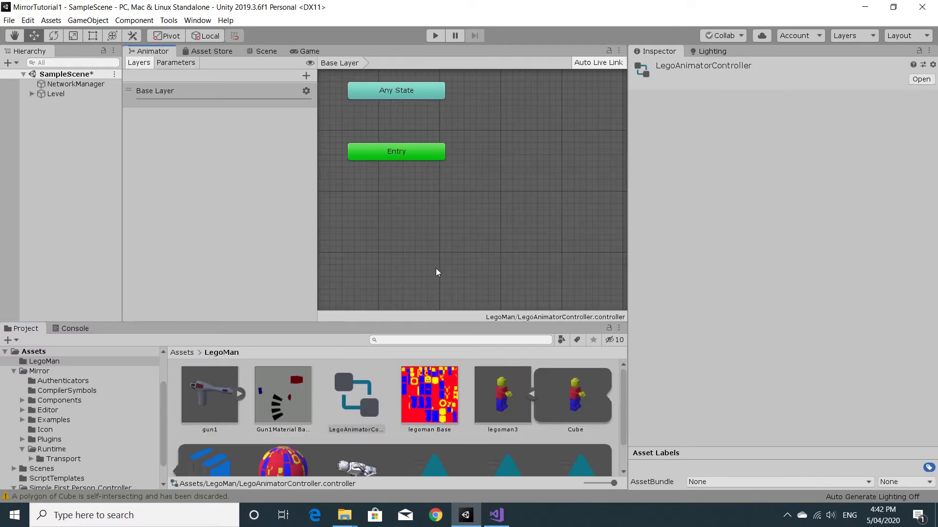
Step: Select the legoman3 asset and widen the Animator graph area
click(503, 404)
scroll(494, 409, down, 1)
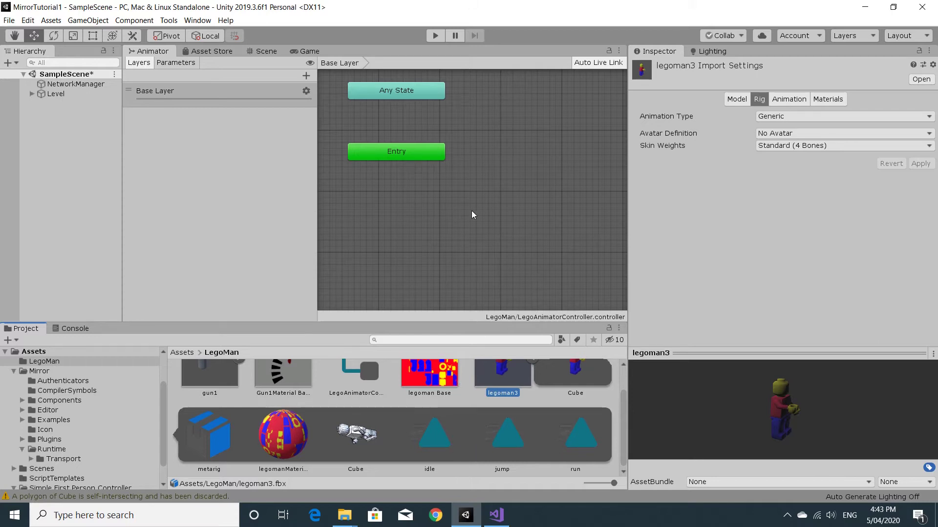
drag(317, 242, 287, 244)
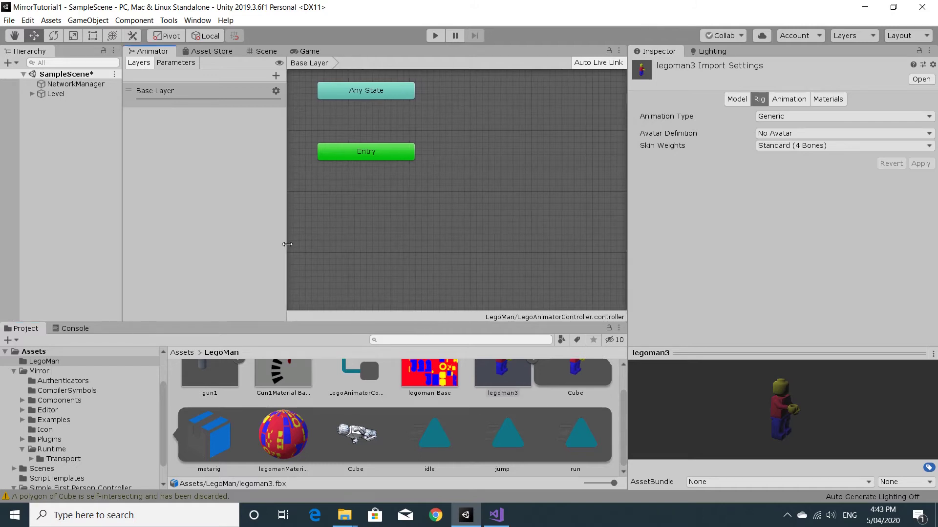
Step: Add a Bool parameter named 'moving'
click(177, 65)
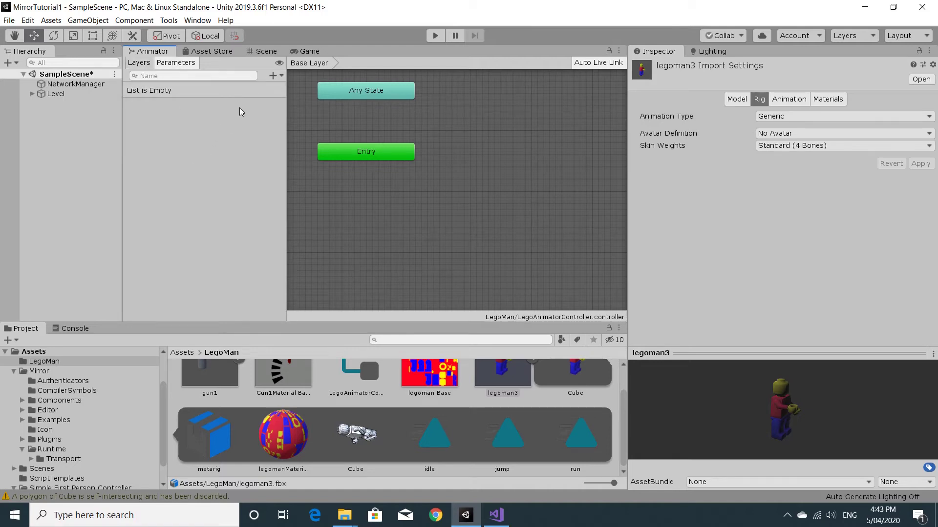
click(274, 77)
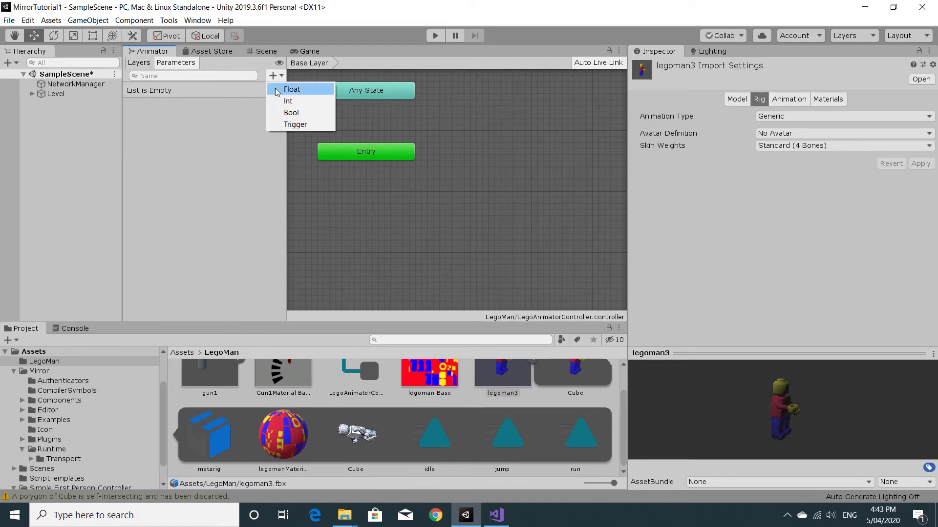
click(288, 115)
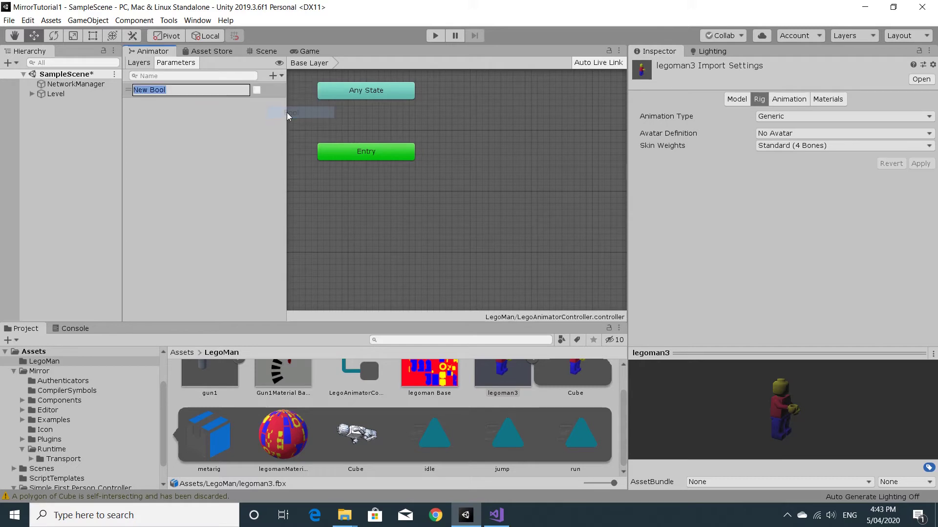
text(moving)
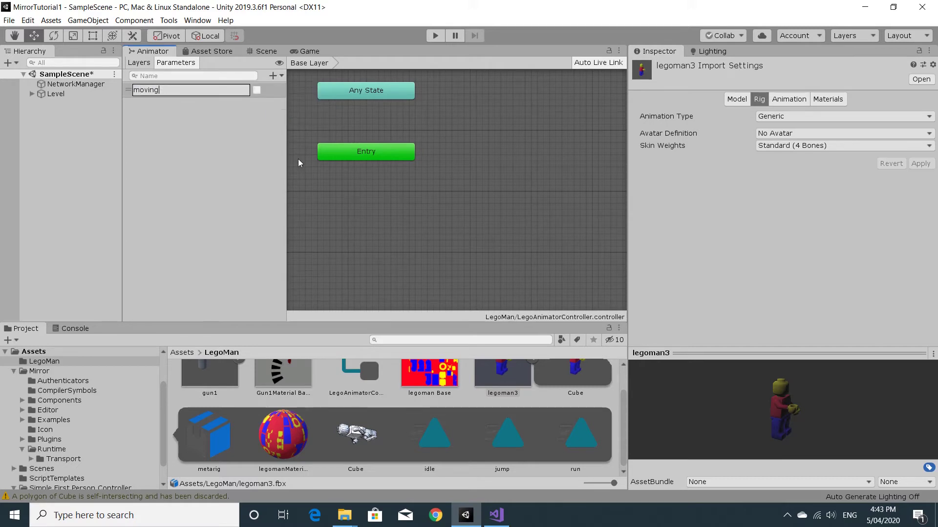
click(179, 137)
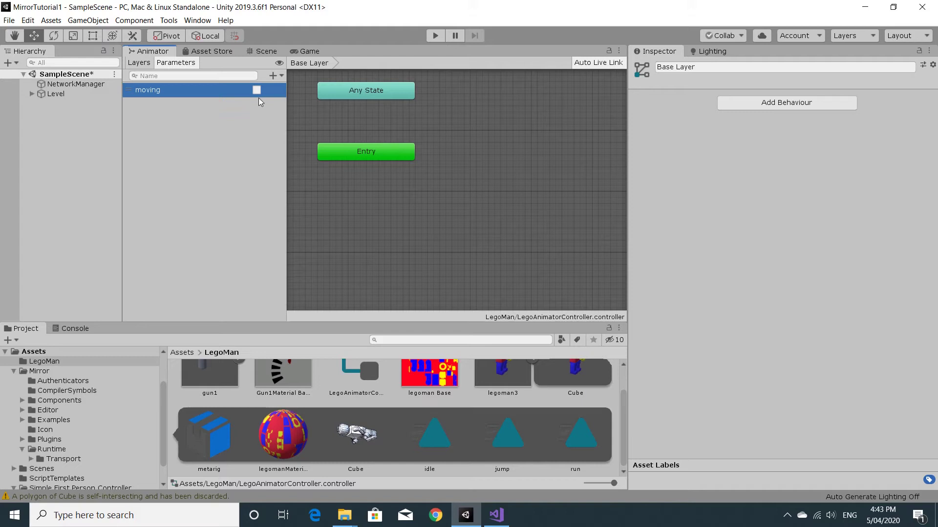
Step: Add a Trigger parameter named 'jump' and place the idle clip in the graph as a state
click(272, 76)
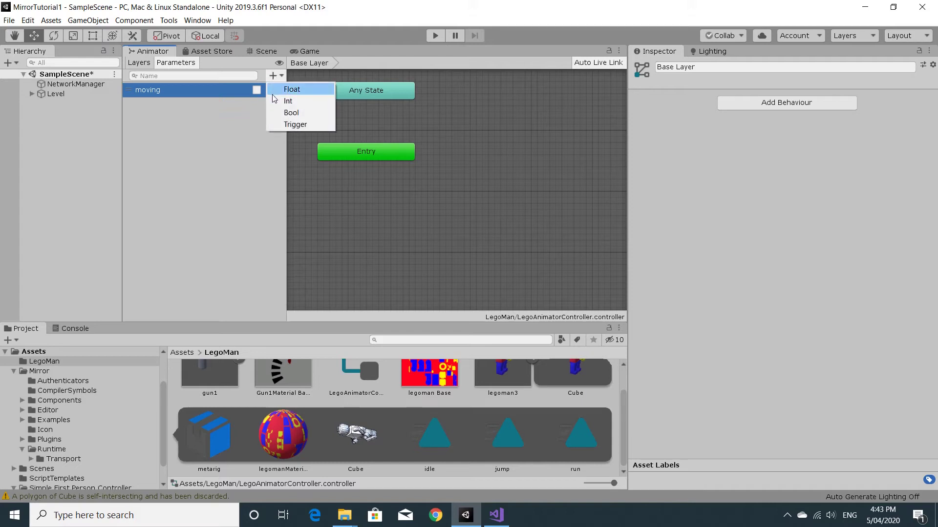
click(273, 125)
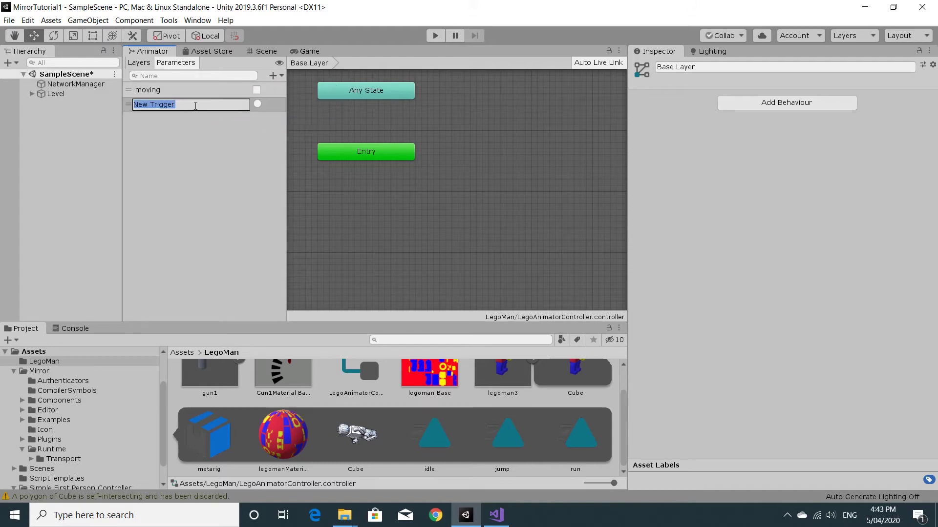
text(jump)
key(Return)
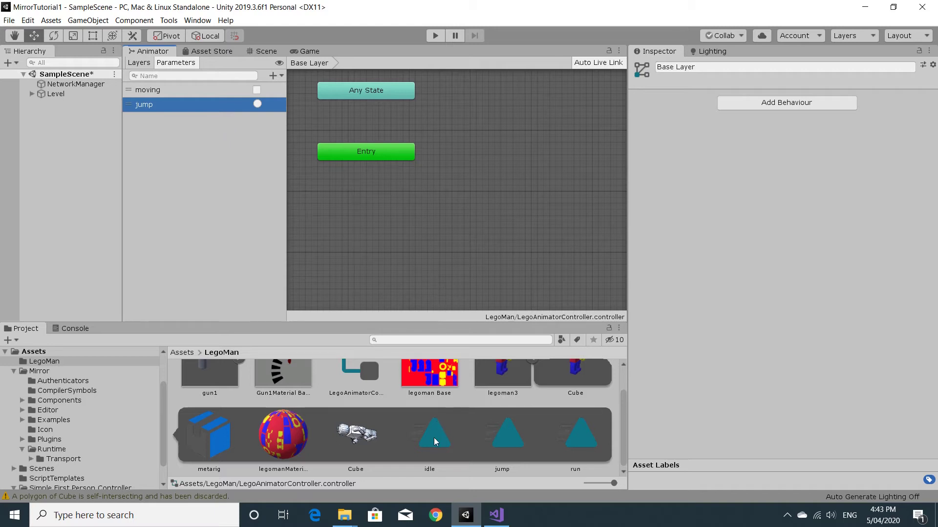
drag(433, 439, 483, 157)
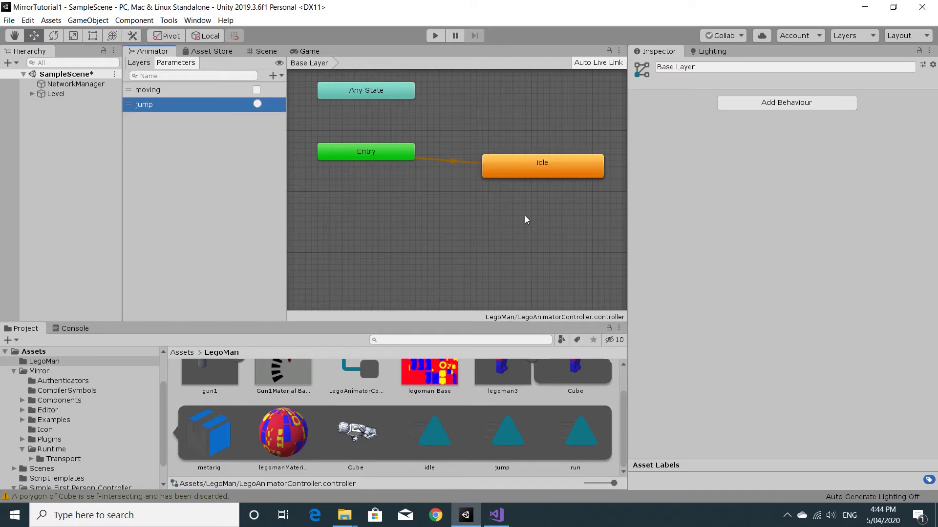
Step: Add a run state above idle and create a transition from idle to run
middle_drag(527, 215, 473, 247)
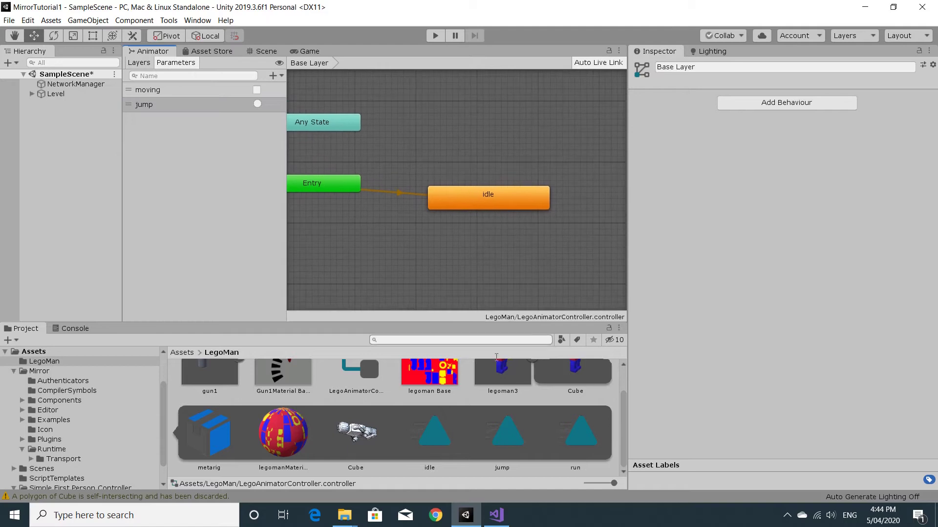
drag(542, 127, 549, 136)
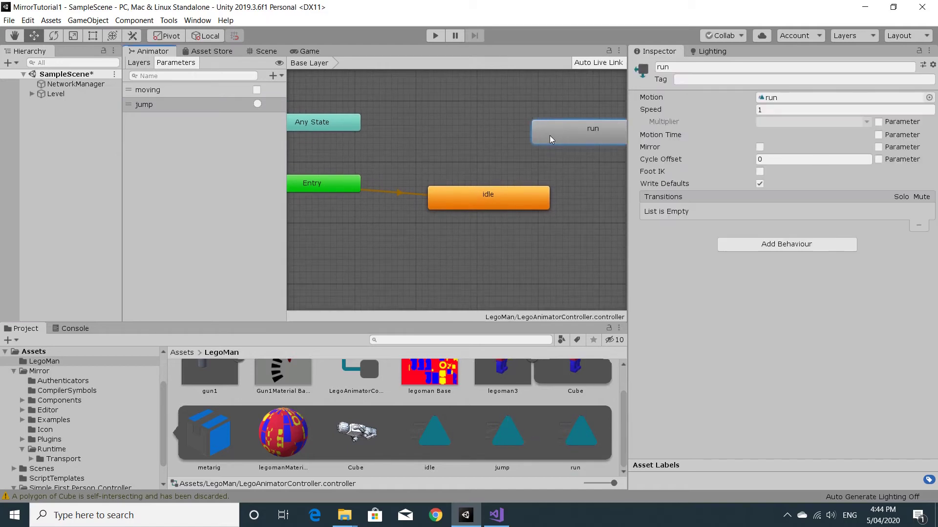
click(495, 201)
right_click(496, 197)
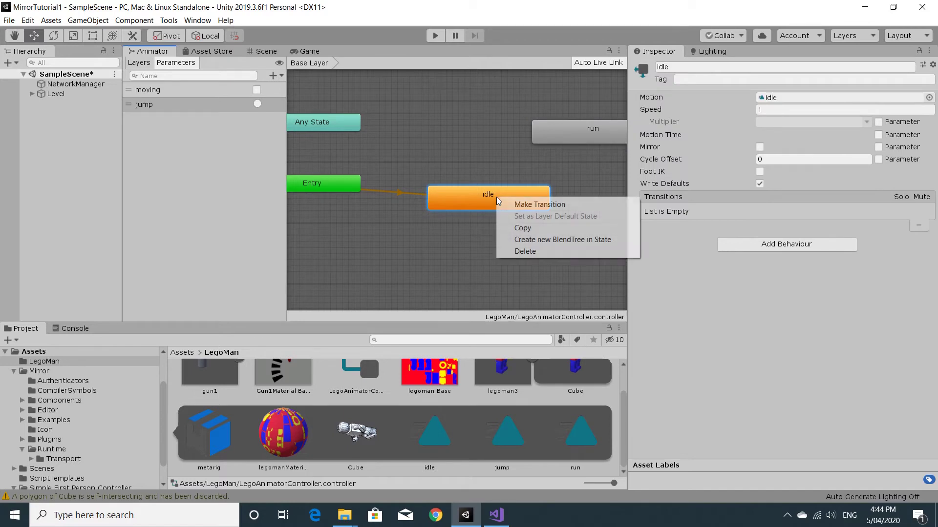
click(519, 204)
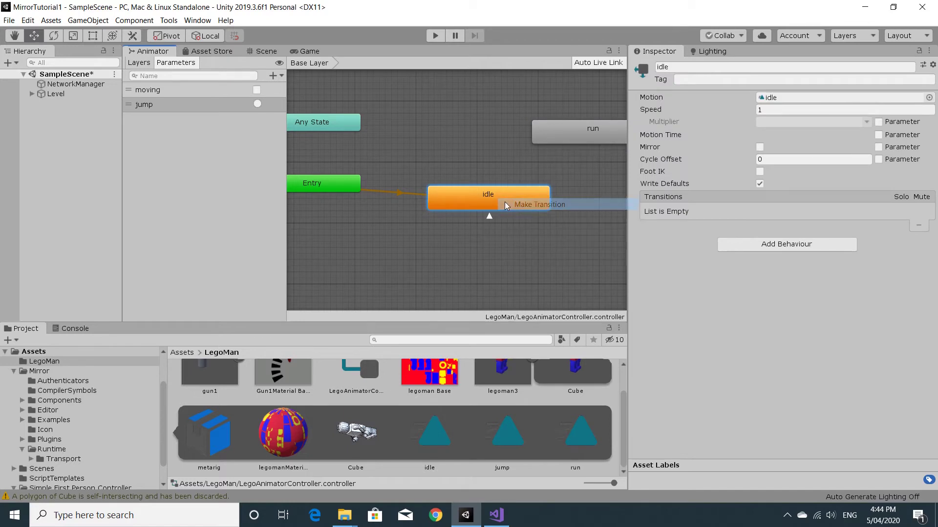
click(549, 136)
click(540, 169)
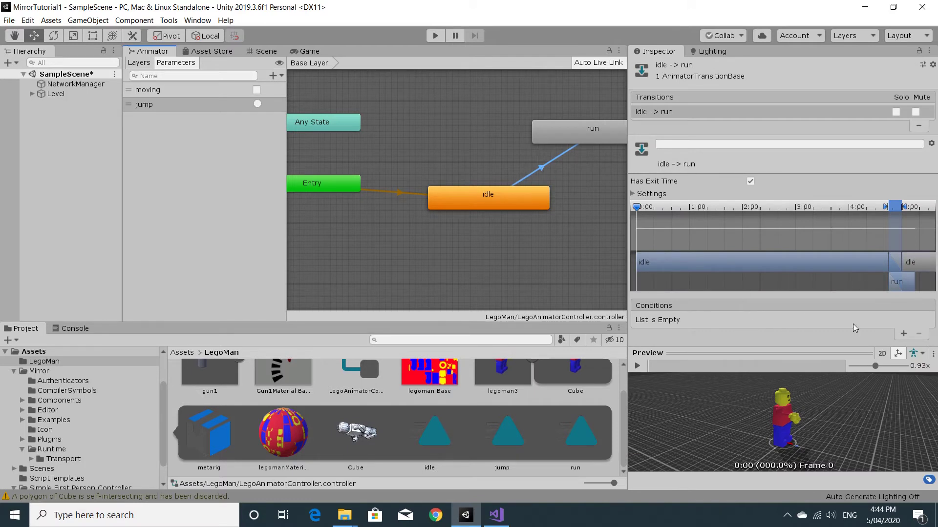
Step: Give idle→run a moving condition with exit time off, and create a run→idle transition
click(902, 333)
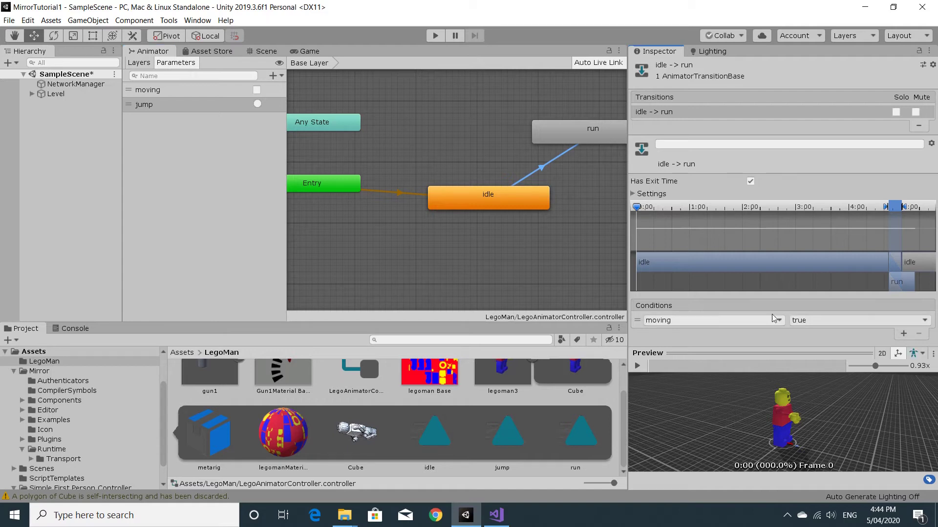
click(750, 182)
click(568, 130)
right_click(572, 136)
click(578, 145)
click(495, 188)
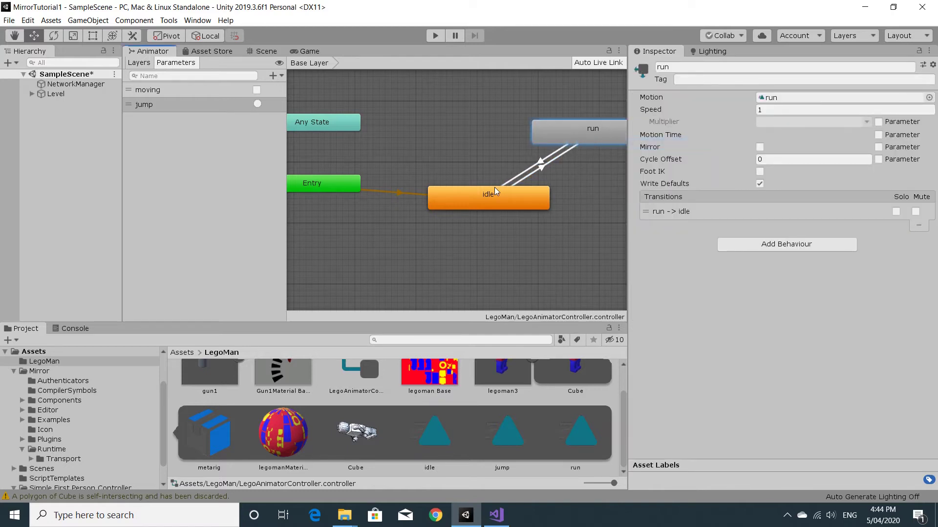
click(541, 162)
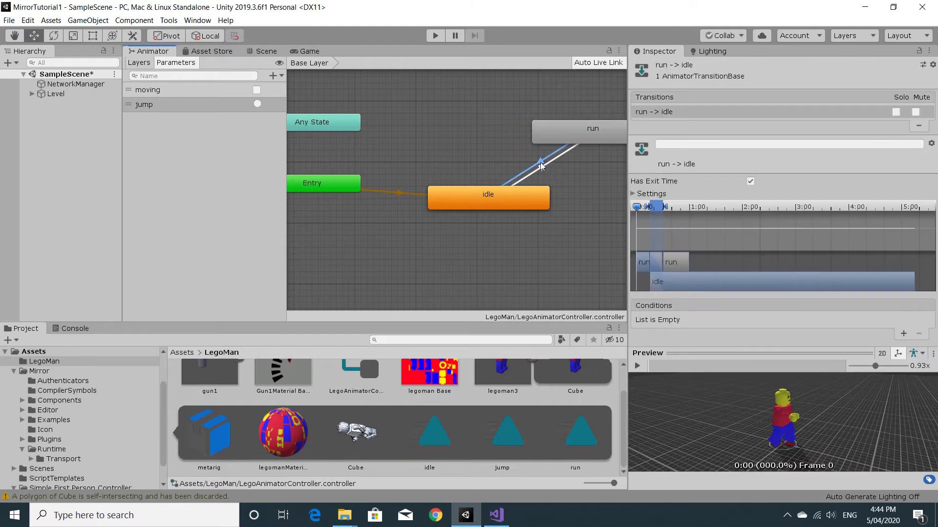
Step: Make run→idle require moving false with no exit time, and add a jump state
click(904, 334)
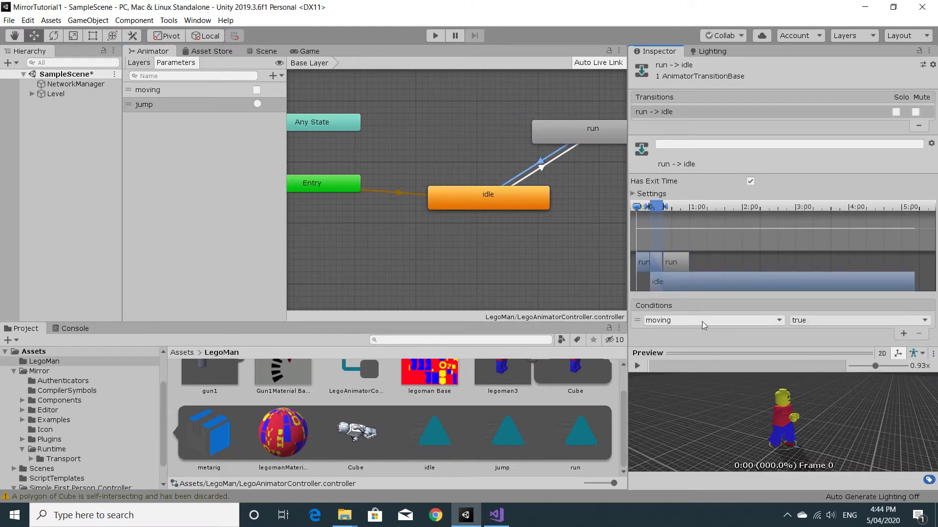
click(821, 320)
click(823, 344)
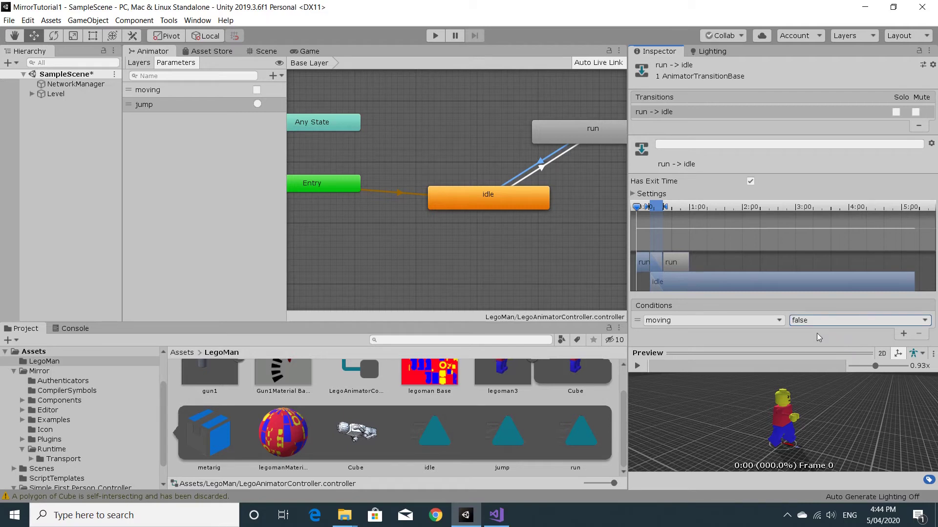
click(748, 182)
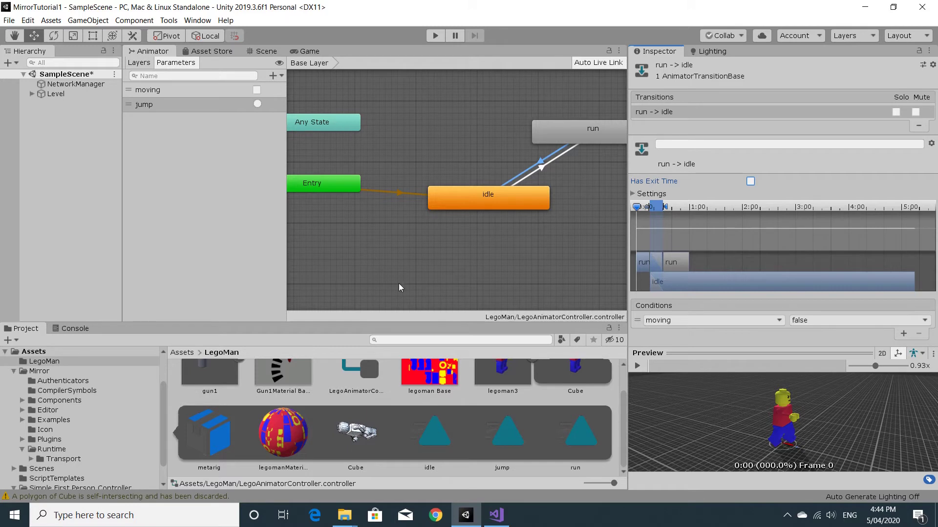
drag(506, 442, 444, 152)
Step: Create a jump state from the jump clip and add a transition from Any State to it
drag(426, 99, 424, 108)
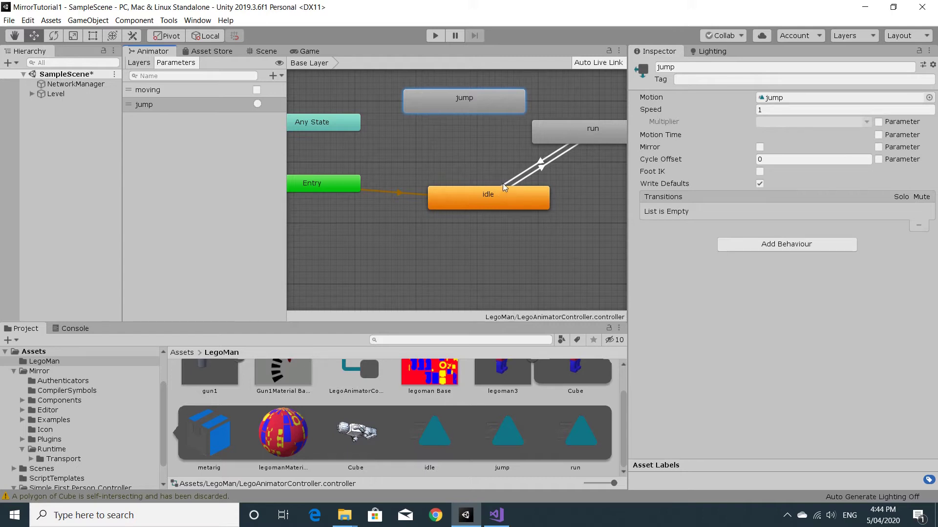
drag(465, 109, 453, 109)
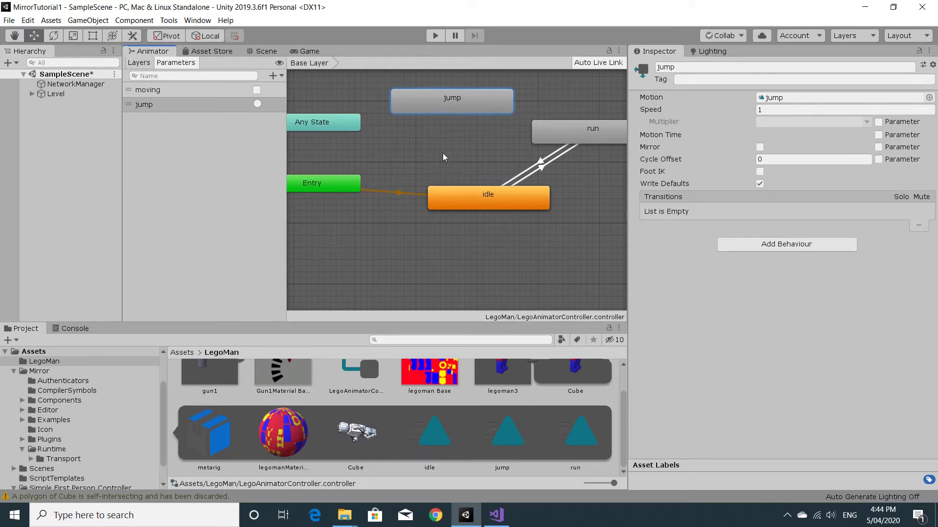
right_click(335, 125)
click(345, 131)
click(419, 98)
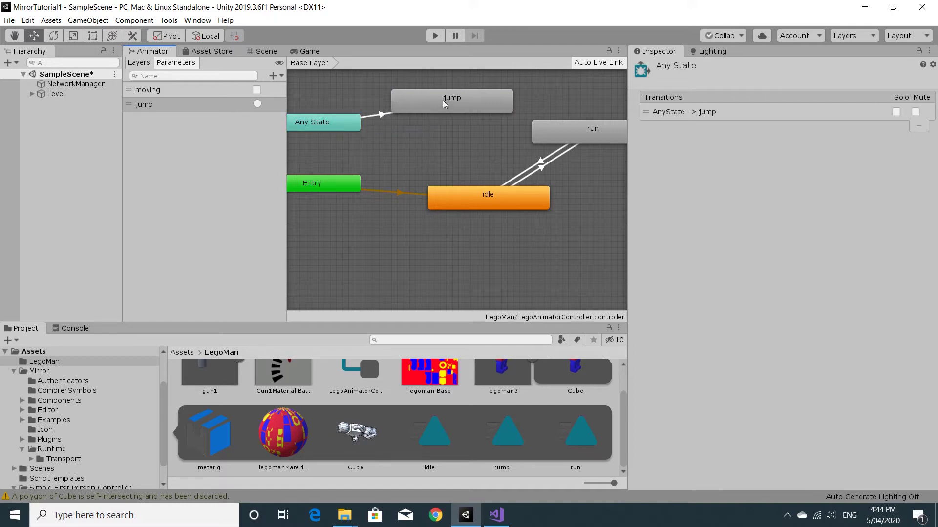
Step: Add a jump-to-run transition with the condition moving = true
click(443, 100)
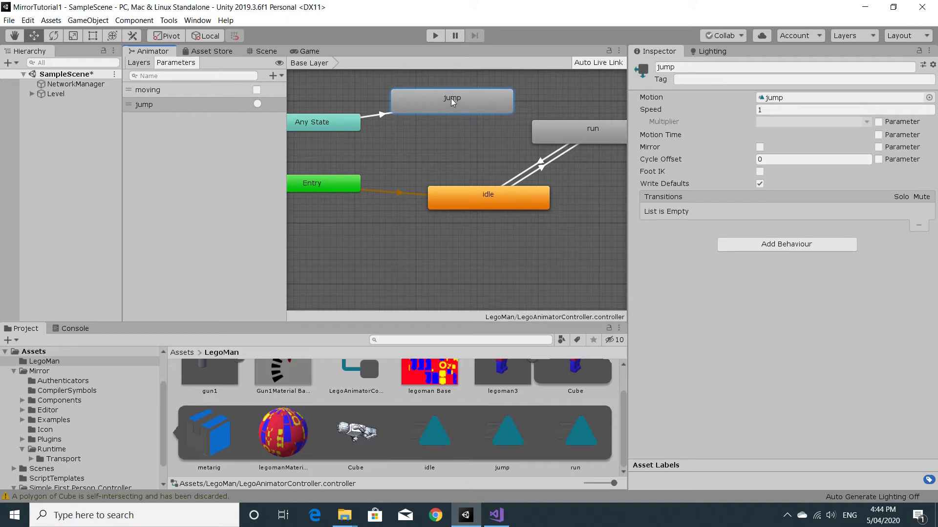
right_click(471, 104)
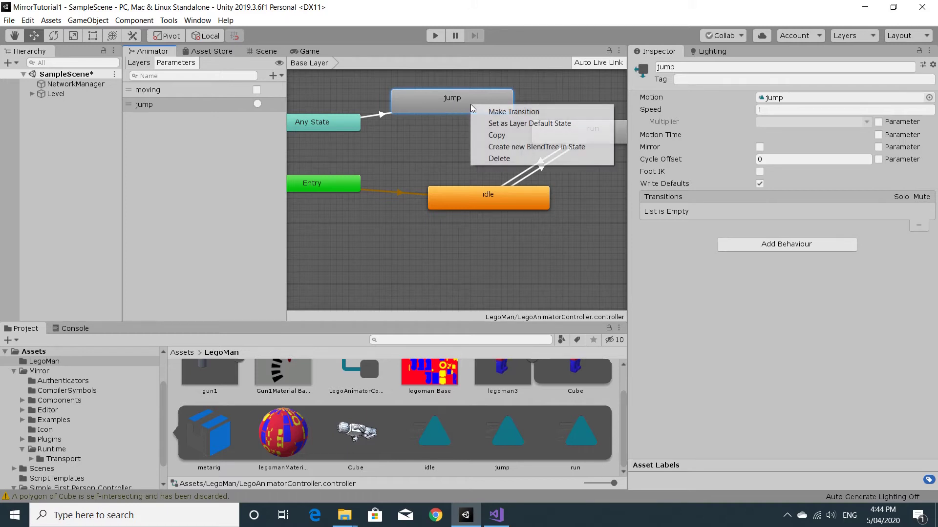
click(488, 111)
click(562, 122)
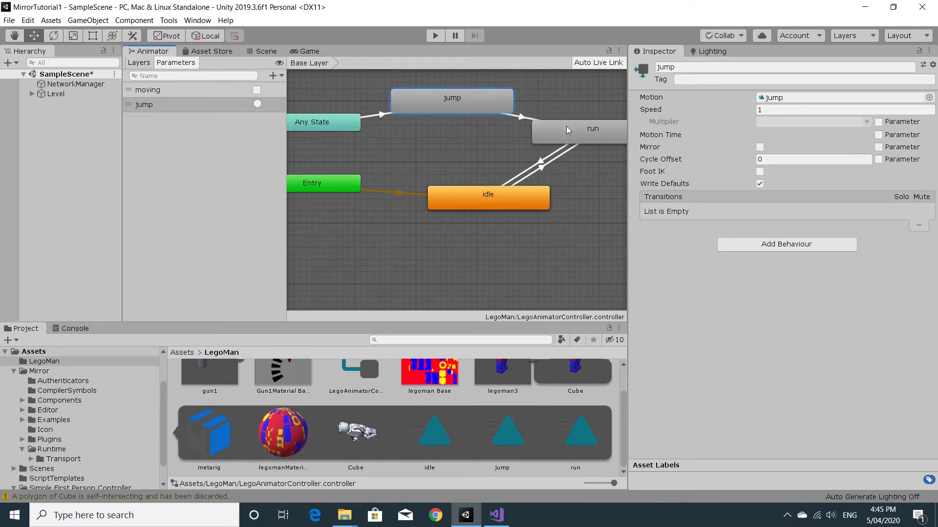
click(520, 118)
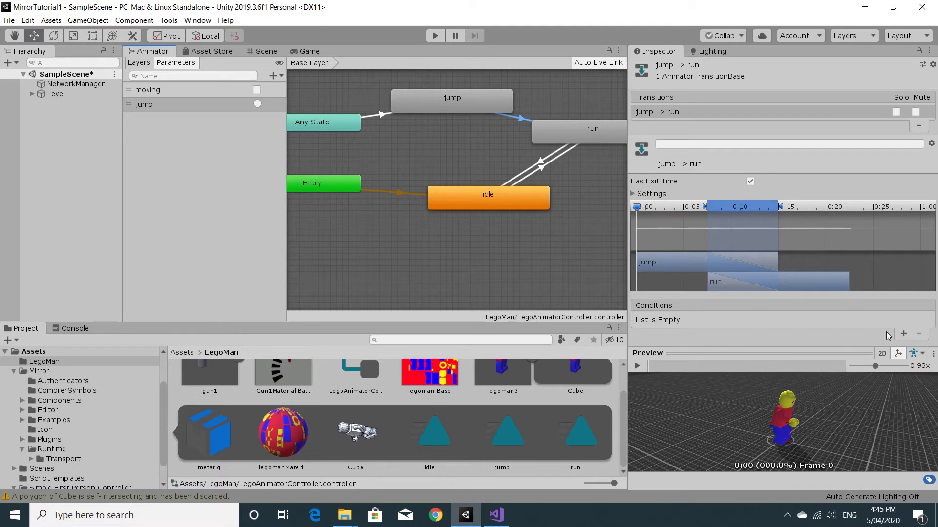
click(903, 333)
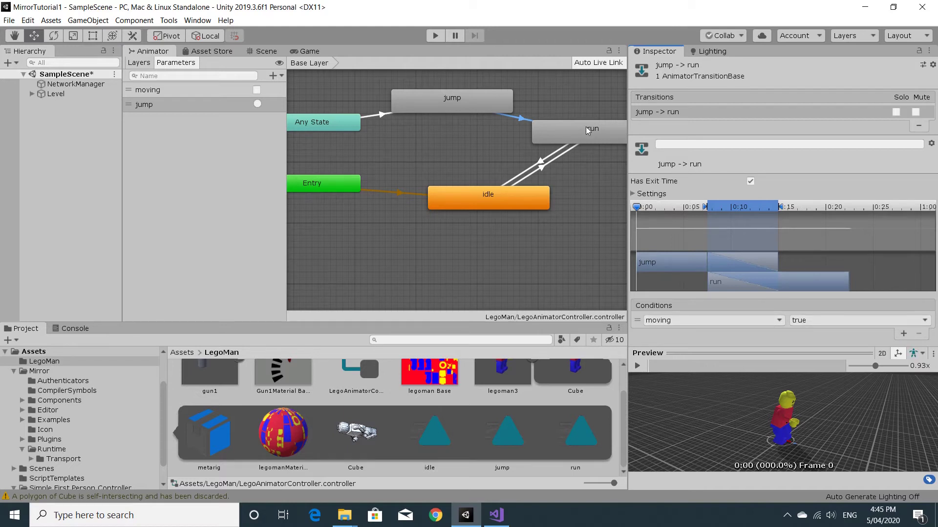
Step: Create a jump-to-idle transition with the condition moving = false, then recentre the graph
click(455, 99)
right_click(456, 99)
click(466, 107)
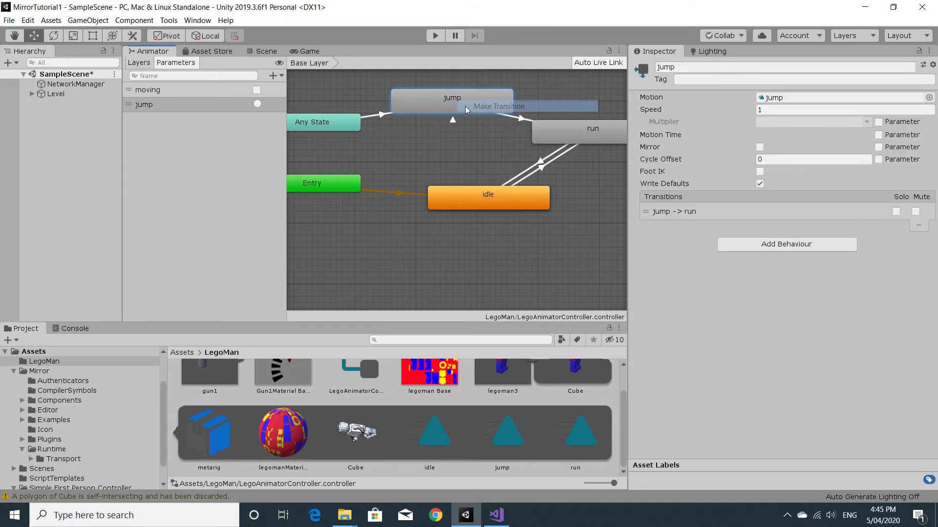
click(470, 197)
click(468, 152)
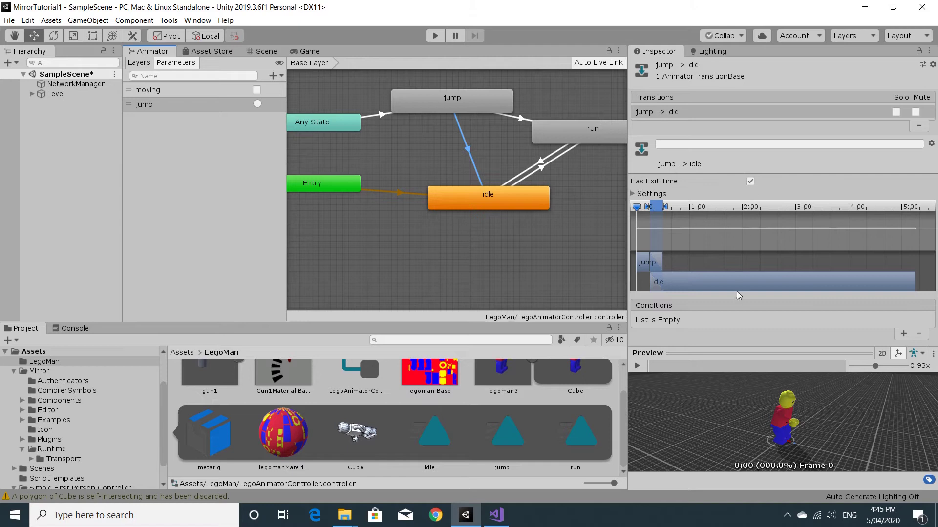
click(904, 334)
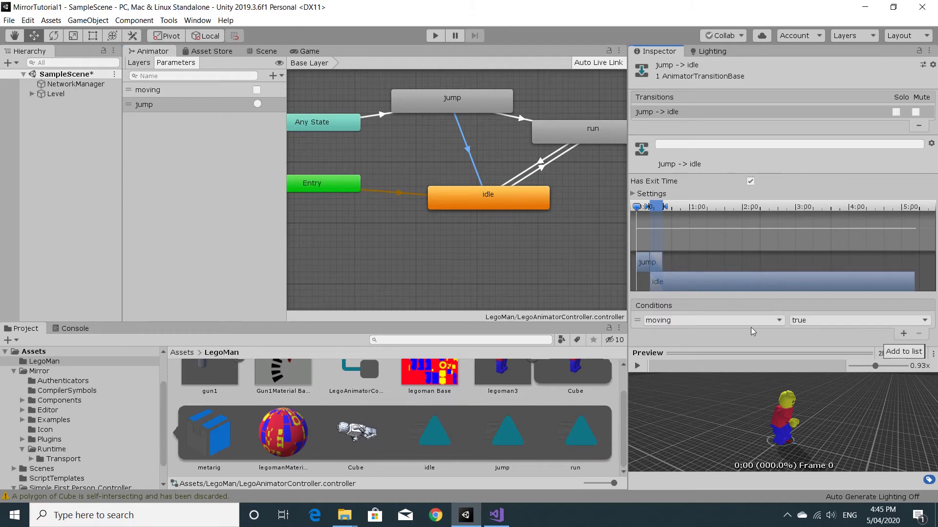
click(819, 322)
click(815, 344)
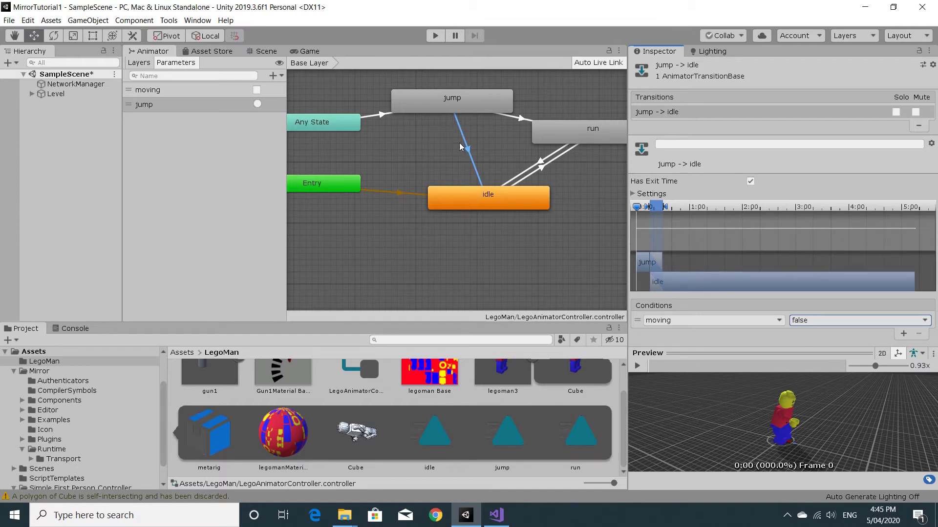
scroll(508, 149, down, 1)
middle_drag(525, 168, 508, 193)
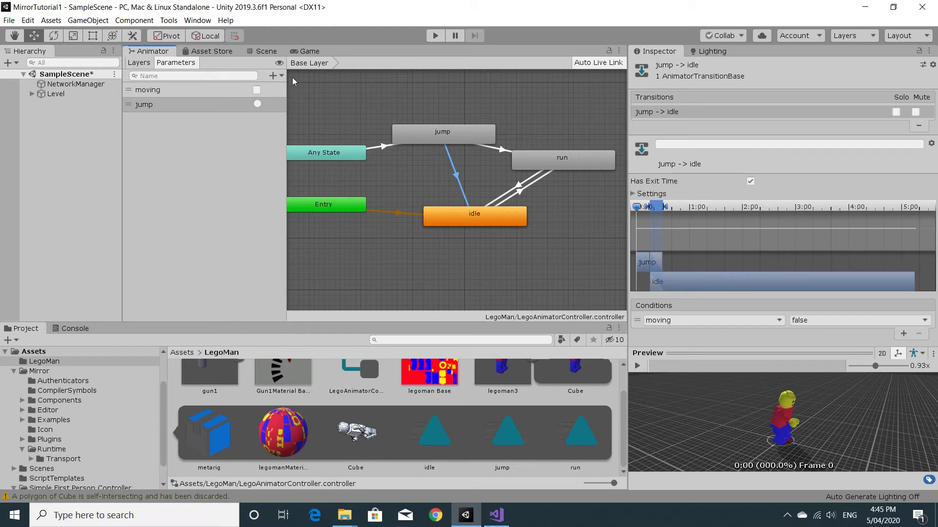
Step: Return to the Scene view, open the Player prefab from Simple First Person Controller and select legoman3
click(264, 51)
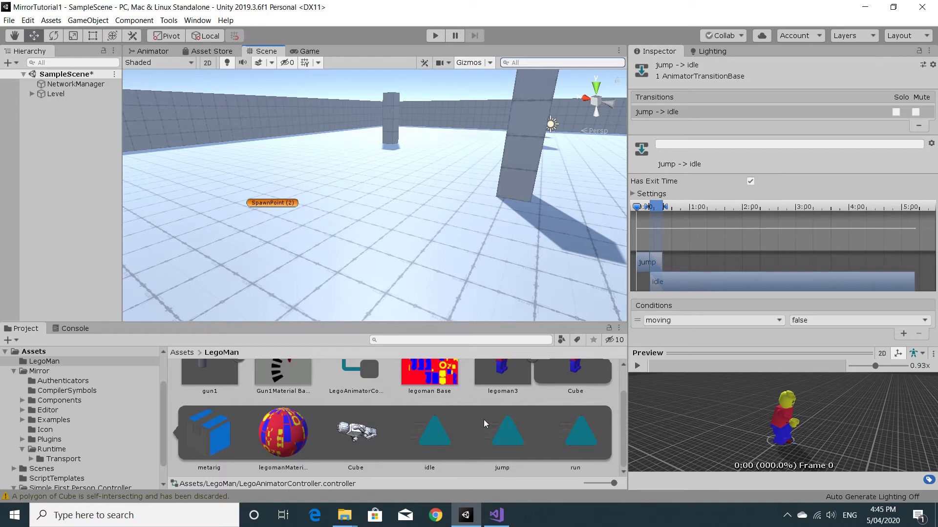
click(185, 353)
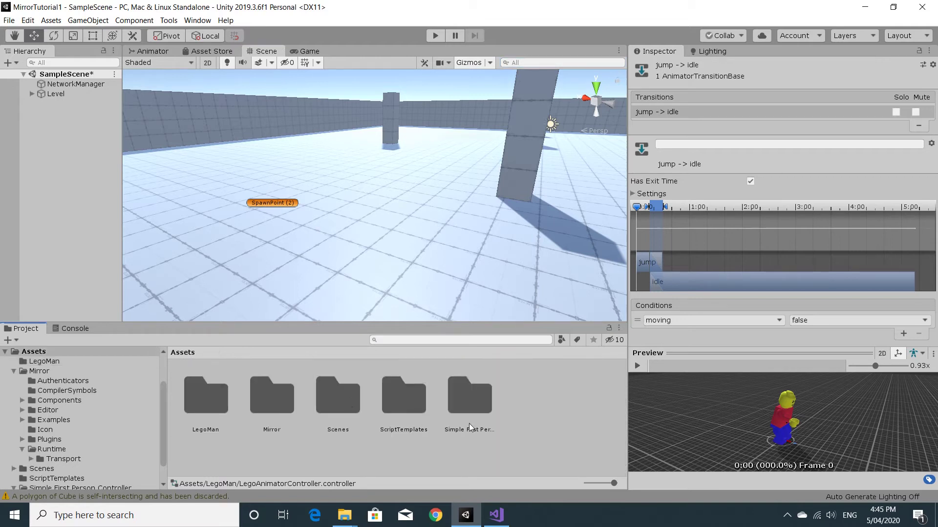
double_click(469, 410)
double_click(276, 401)
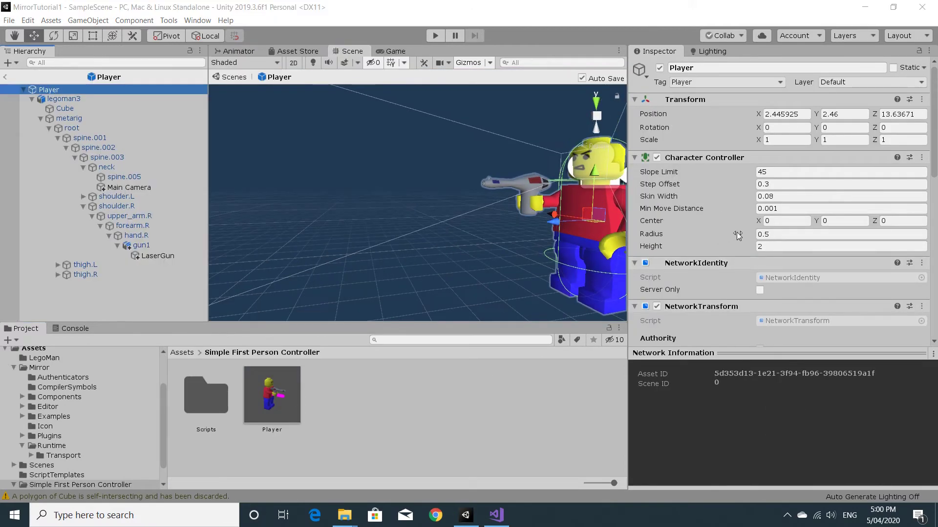
click(75, 101)
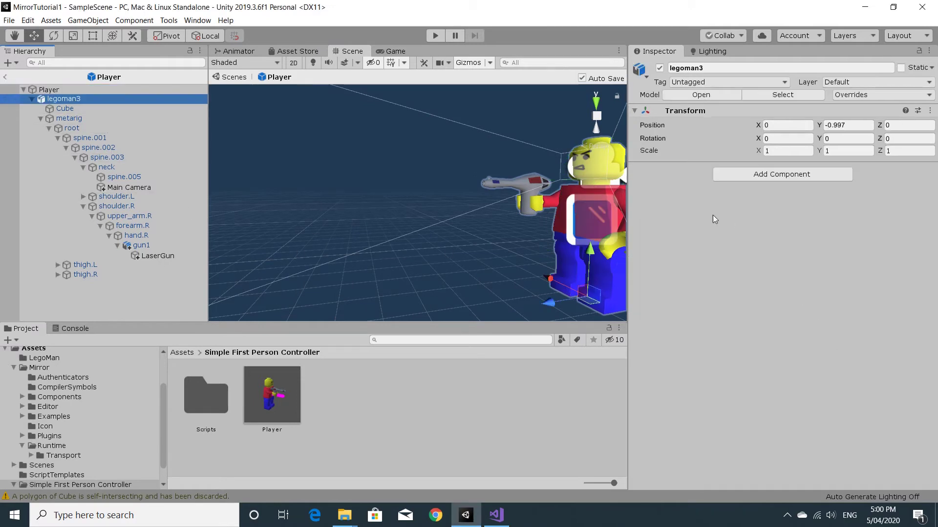
Step: Browse to the Assets/LegoMan folder and select the legoman3 model's import settings
click(181, 354)
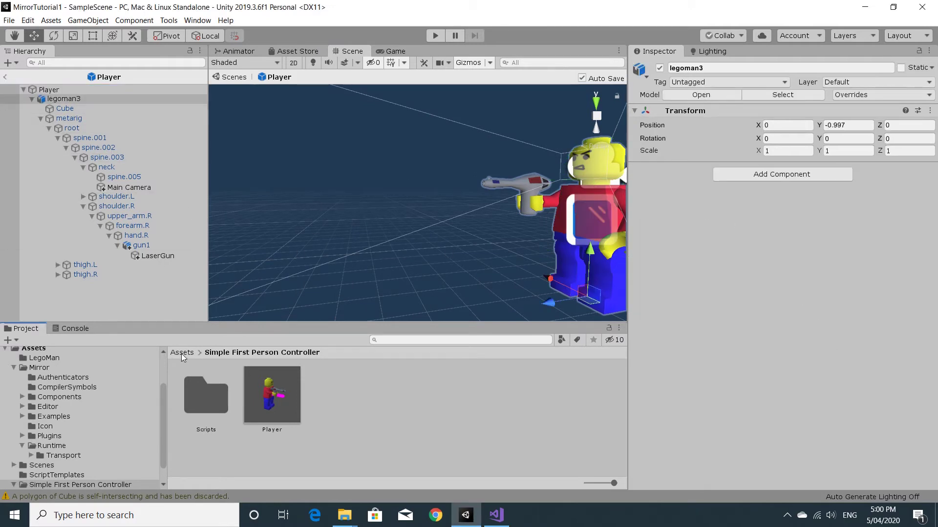
click(180, 353)
double_click(212, 399)
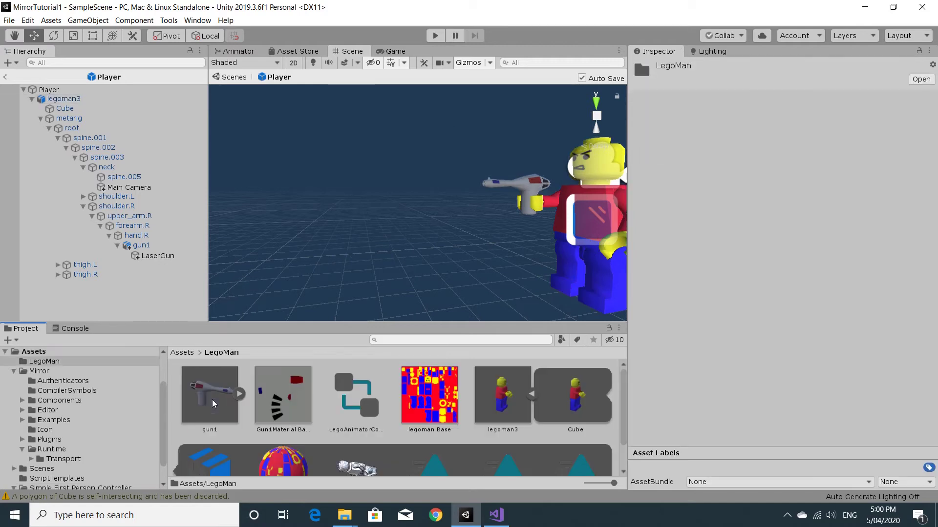
click(506, 404)
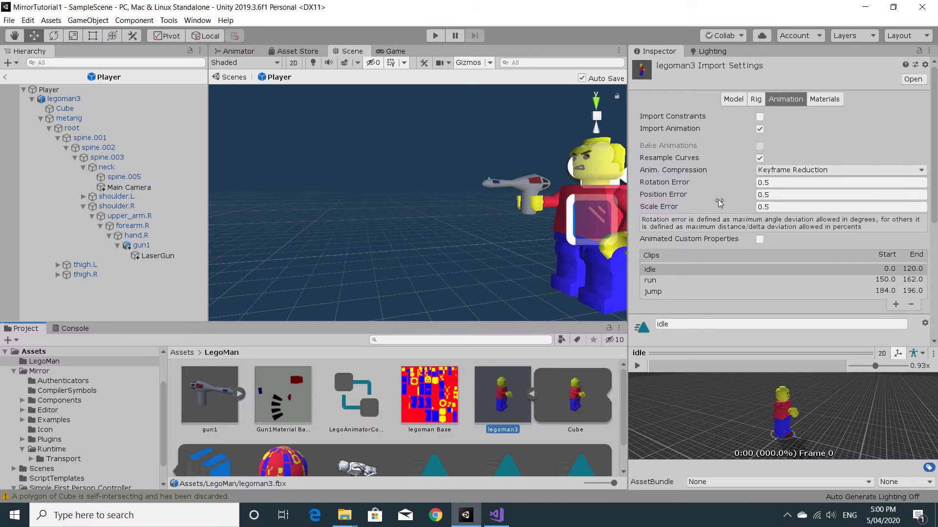
Step: Set legoman3's Rig Avatar Definition to Create From This Model, apply, and reselect legoman3 in the prefab
click(755, 99)
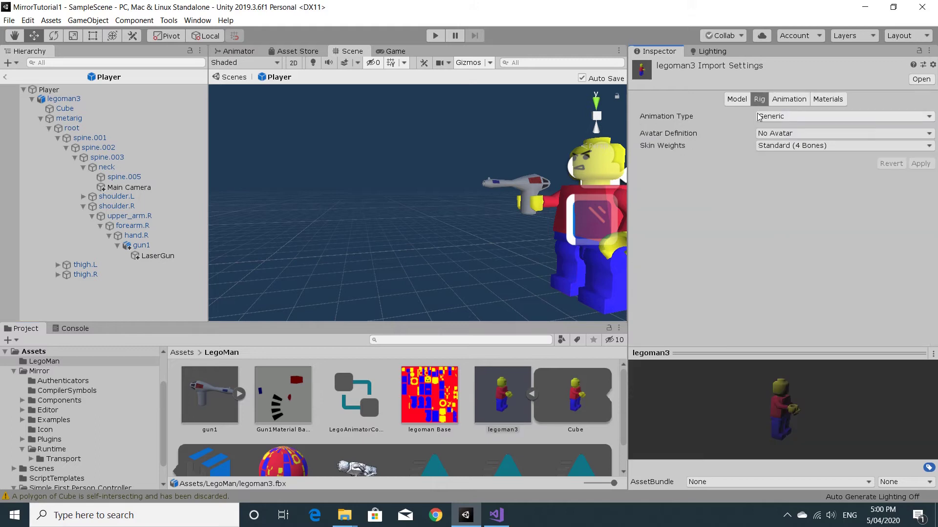
click(785, 134)
click(804, 159)
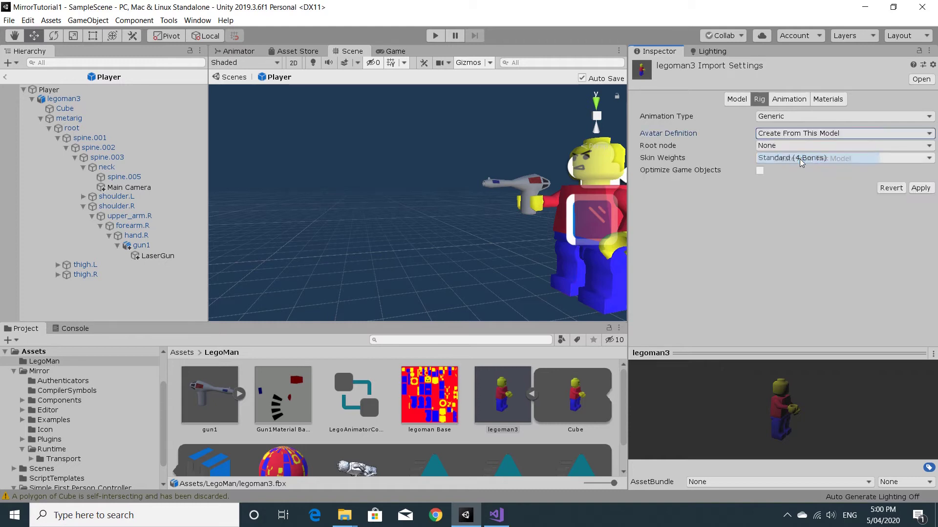
click(920, 189)
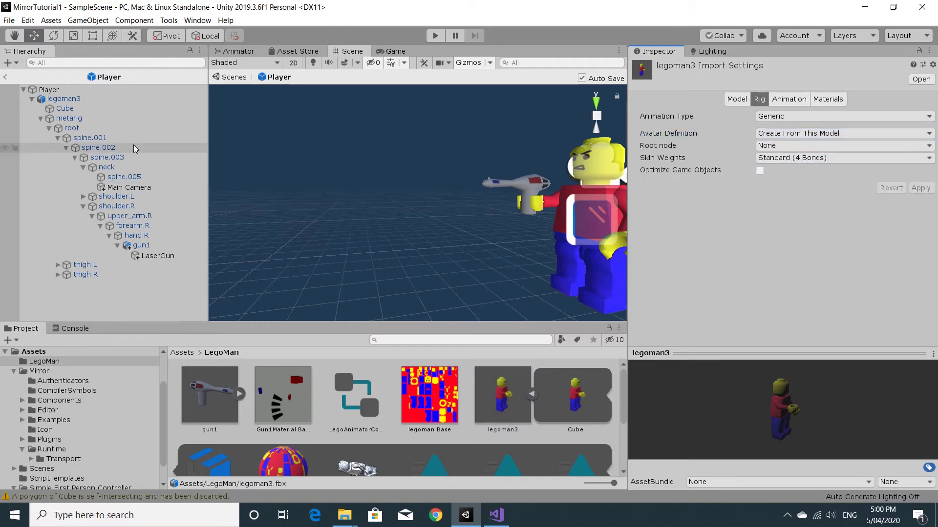
click(52, 89)
click(69, 99)
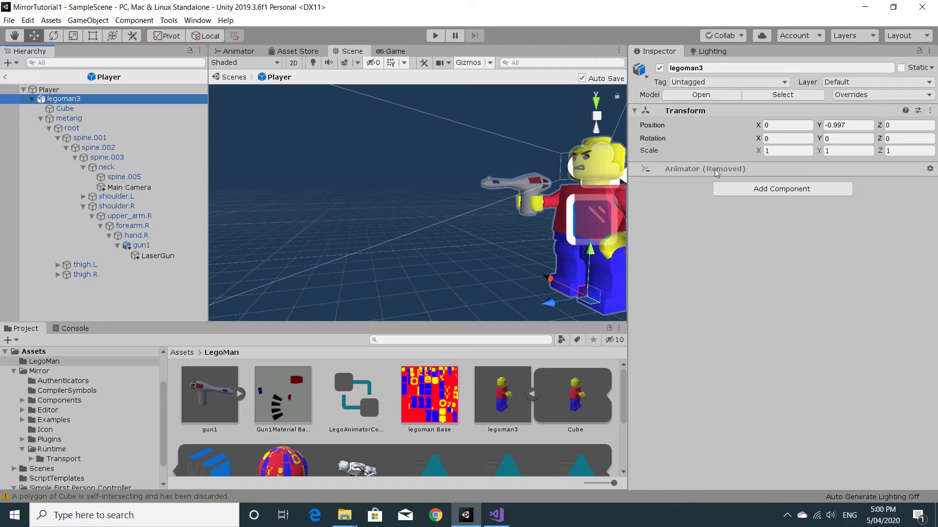
Step: Revert All overrides on legoman3 to restore its Animator using legoman3Avatar
click(854, 94)
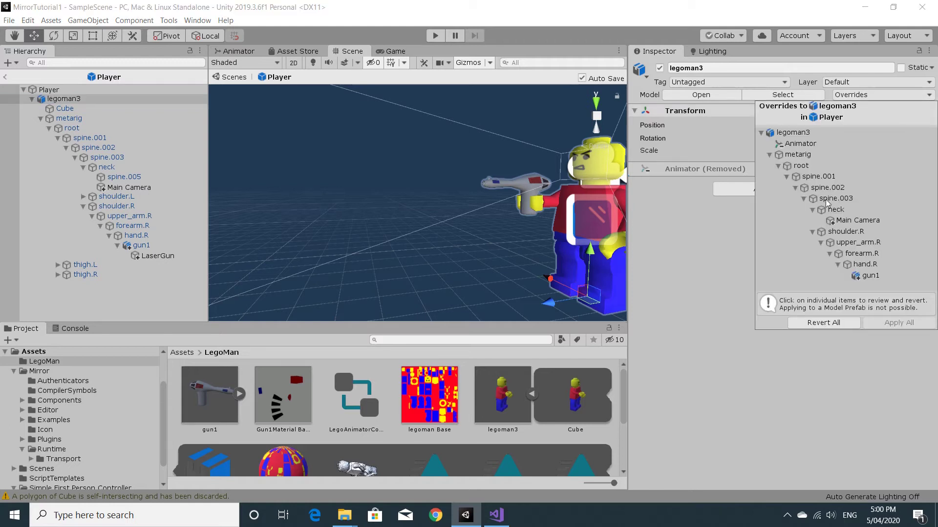
click(825, 324)
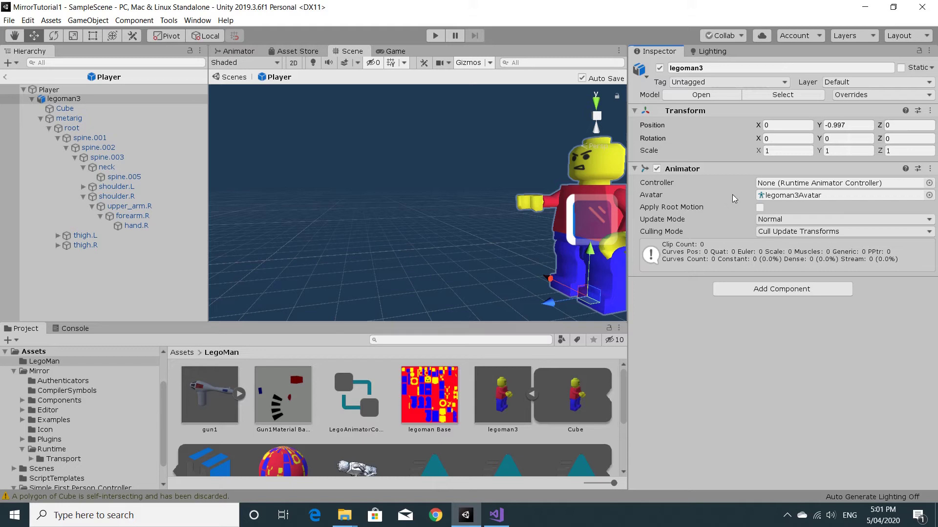
alt+drag(402, 203, 493, 205)
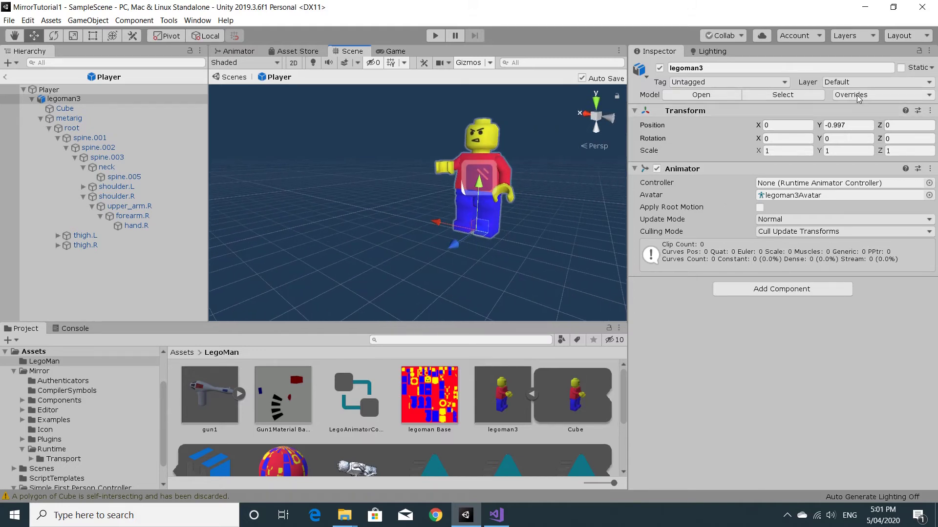